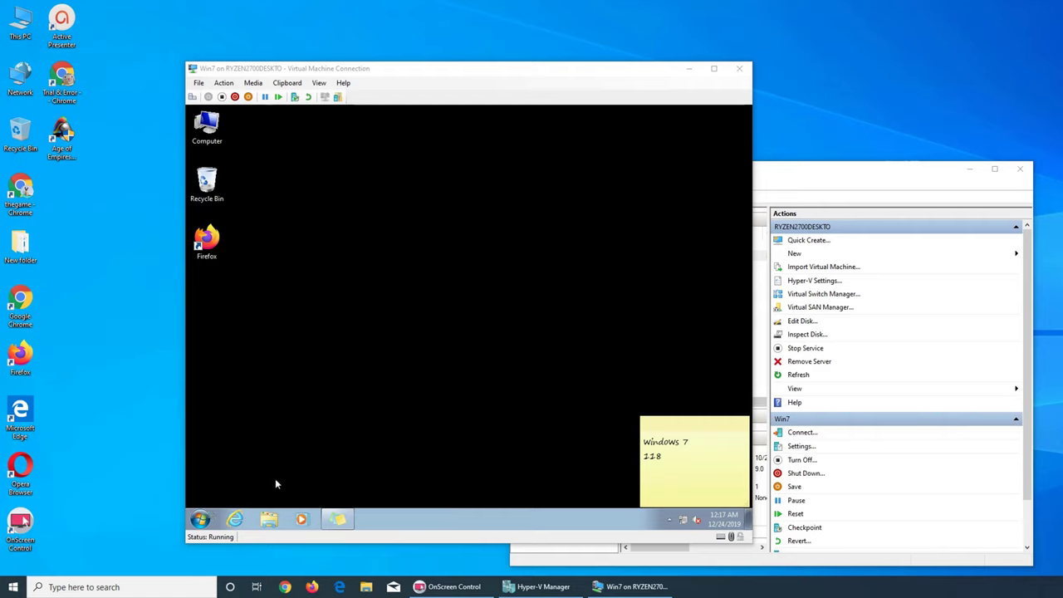
Open the Backup settings page from a 'file his' search, then search 'file his' again
key(super)
text(file his)
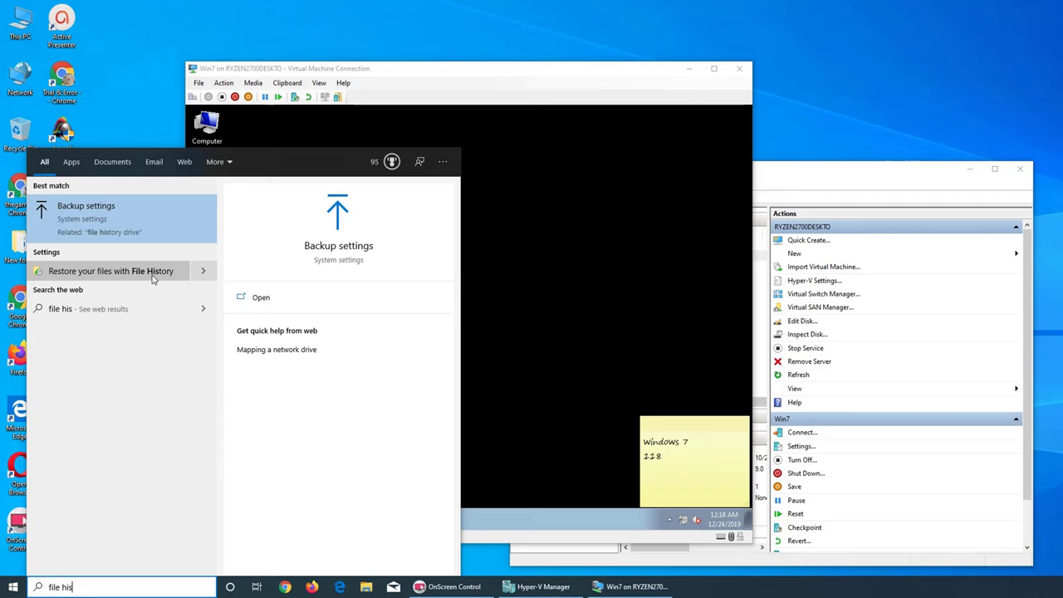
click(135, 224)
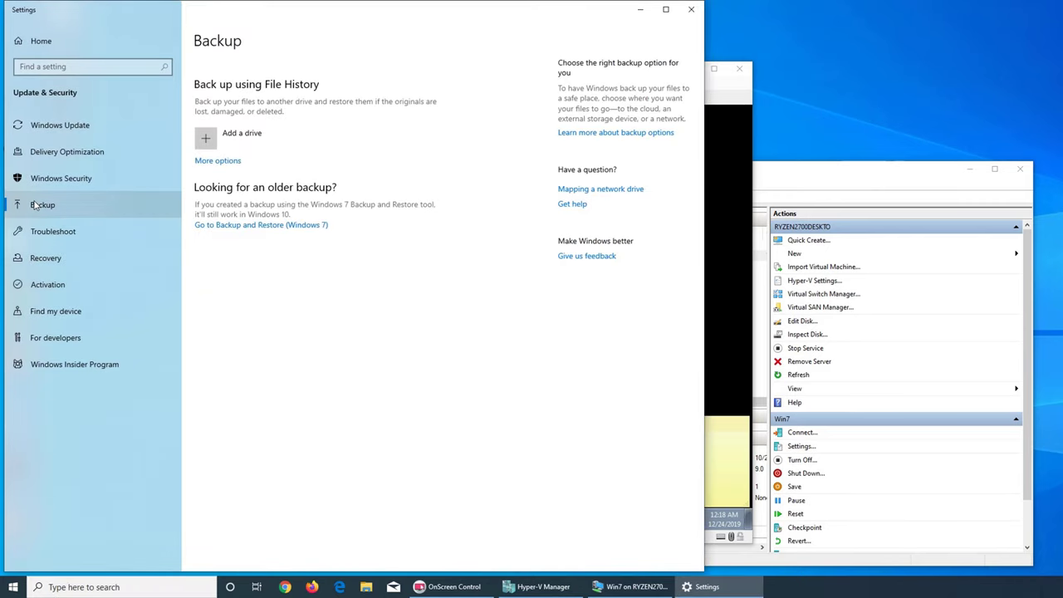
click(34, 206)
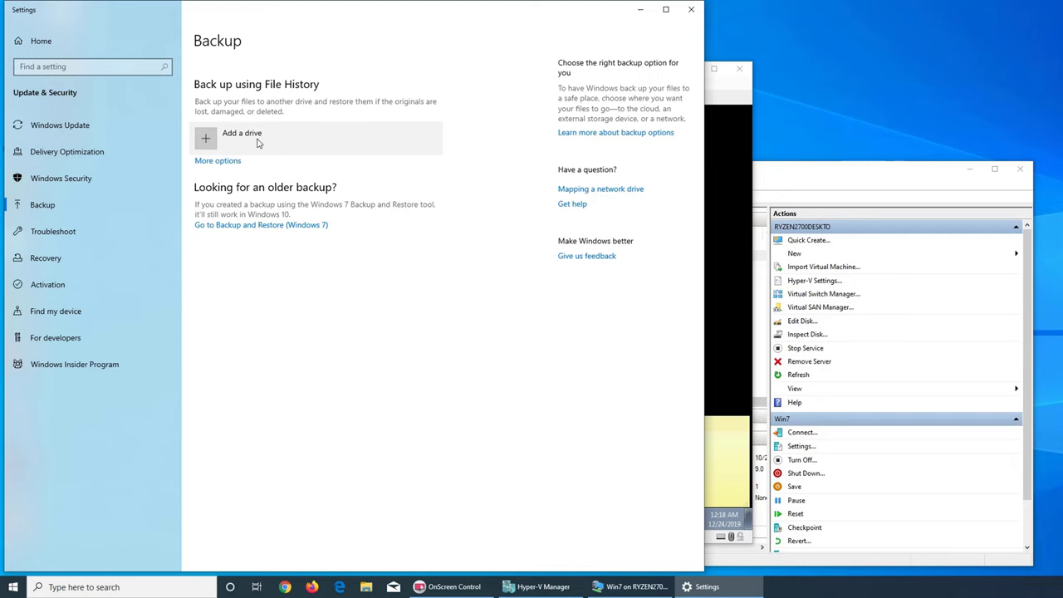
click(13, 586)
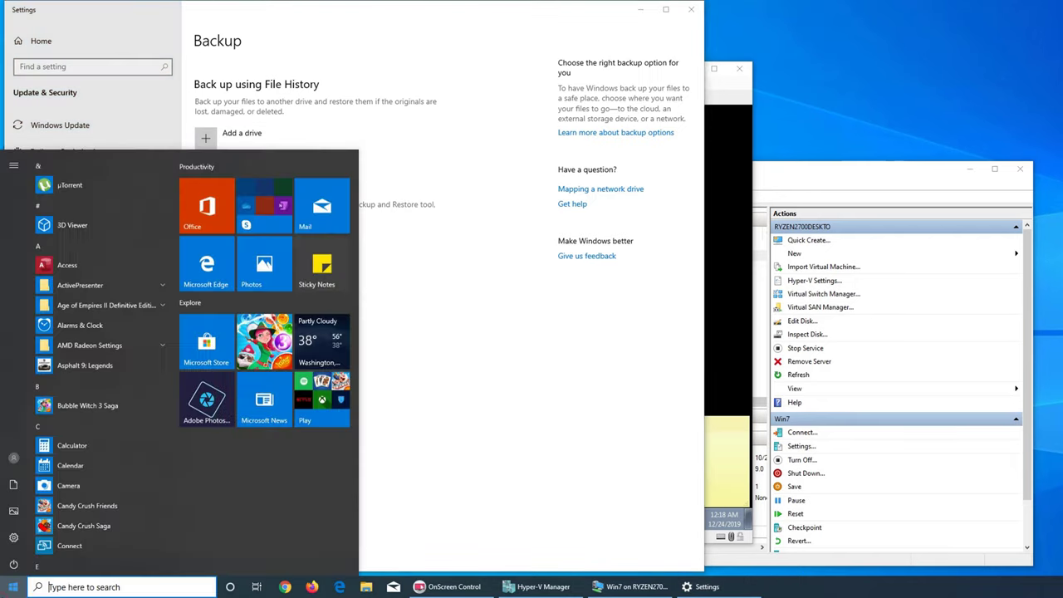
text(file his)
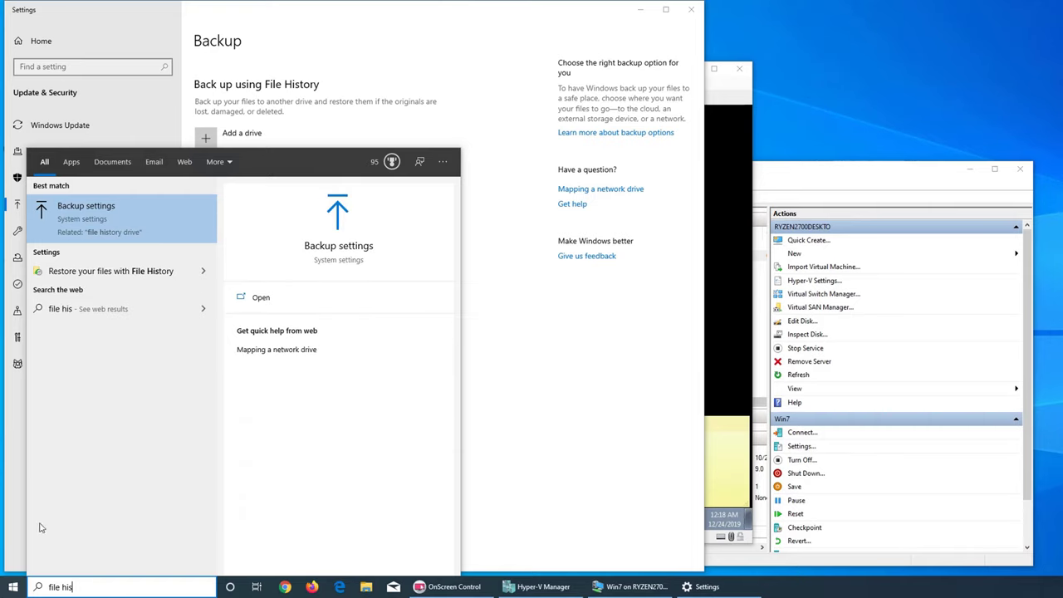
Open the File History restore window and its configuration settings, moving that window left
click(117, 279)
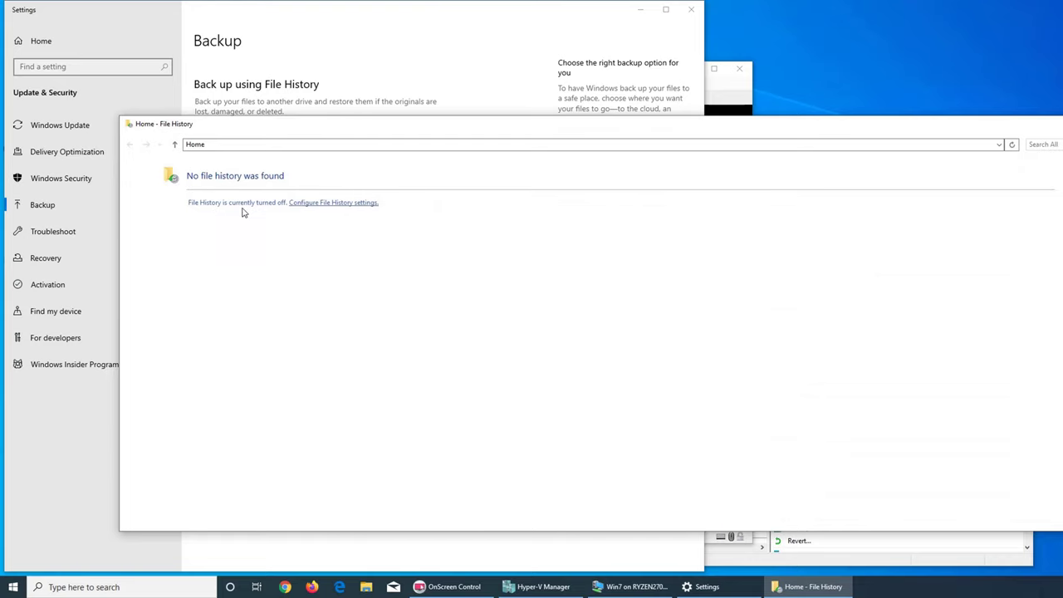
click(311, 205)
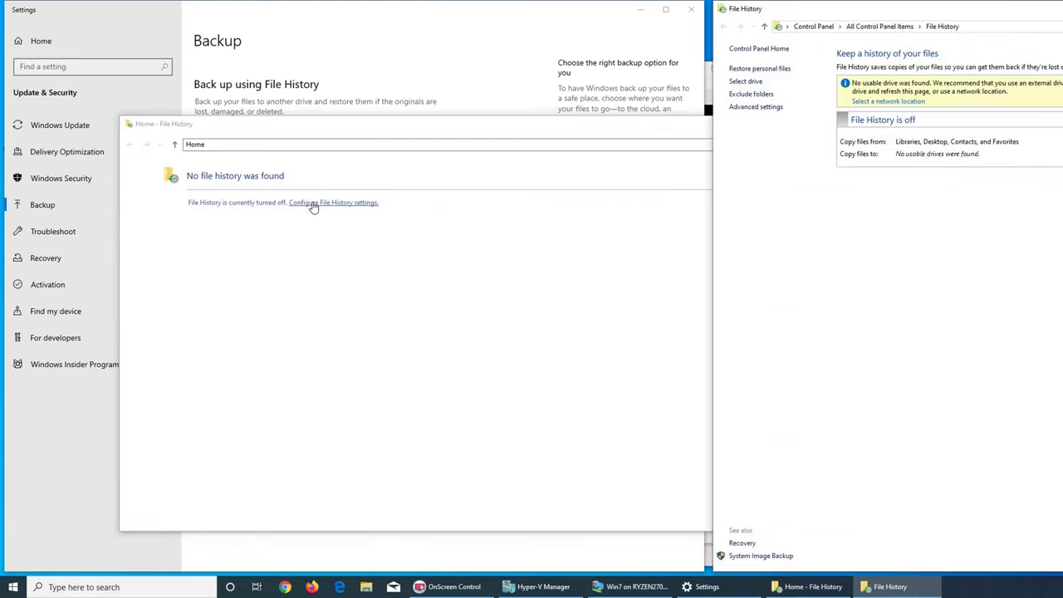
drag(978, 15, 667, 31)
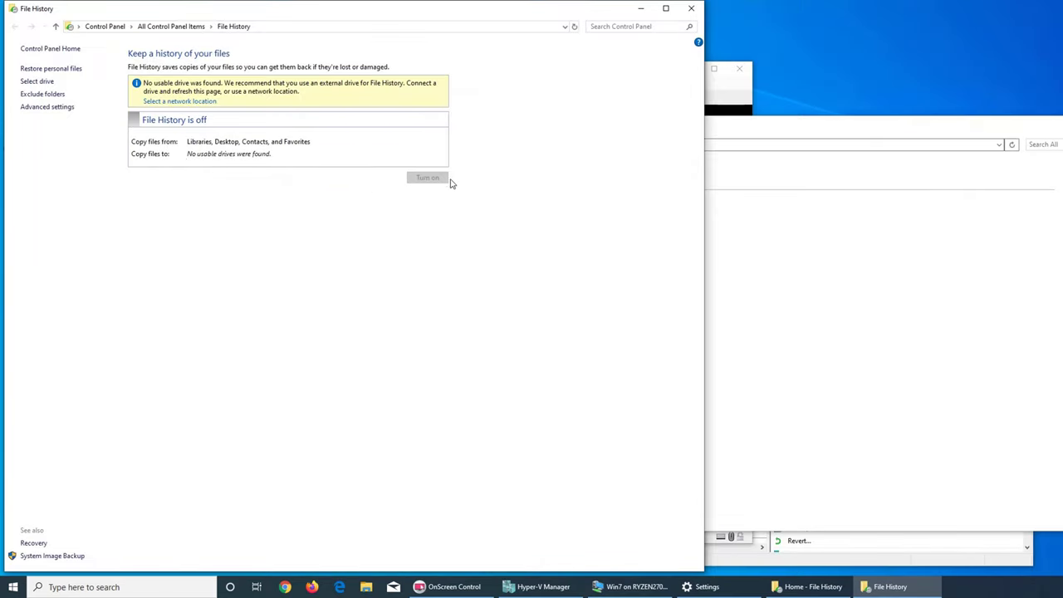
Check available backup drives and the network location option, then close without choosing one
click(171, 103)
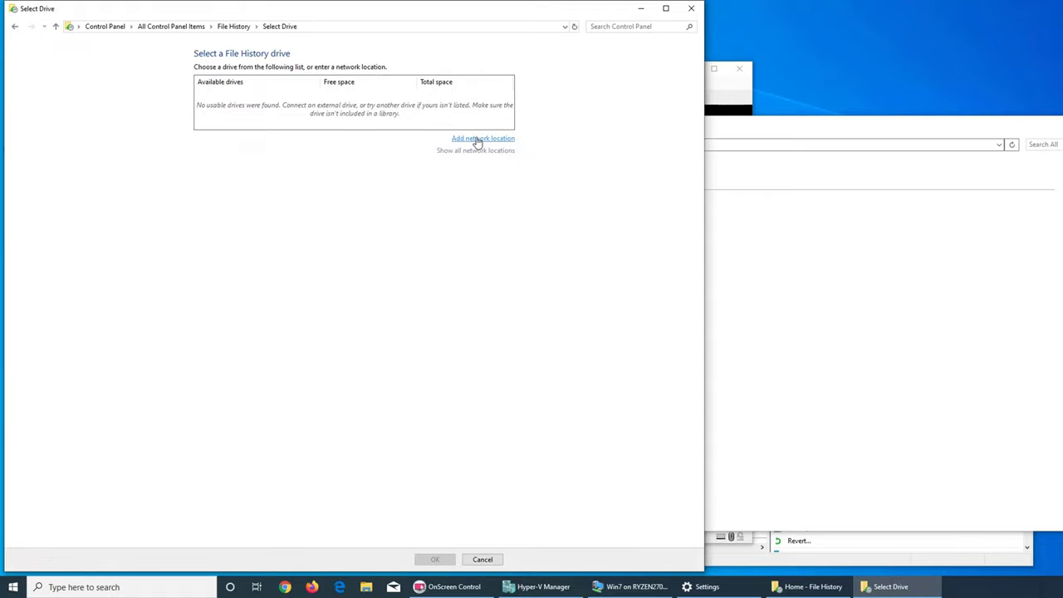
click(479, 139)
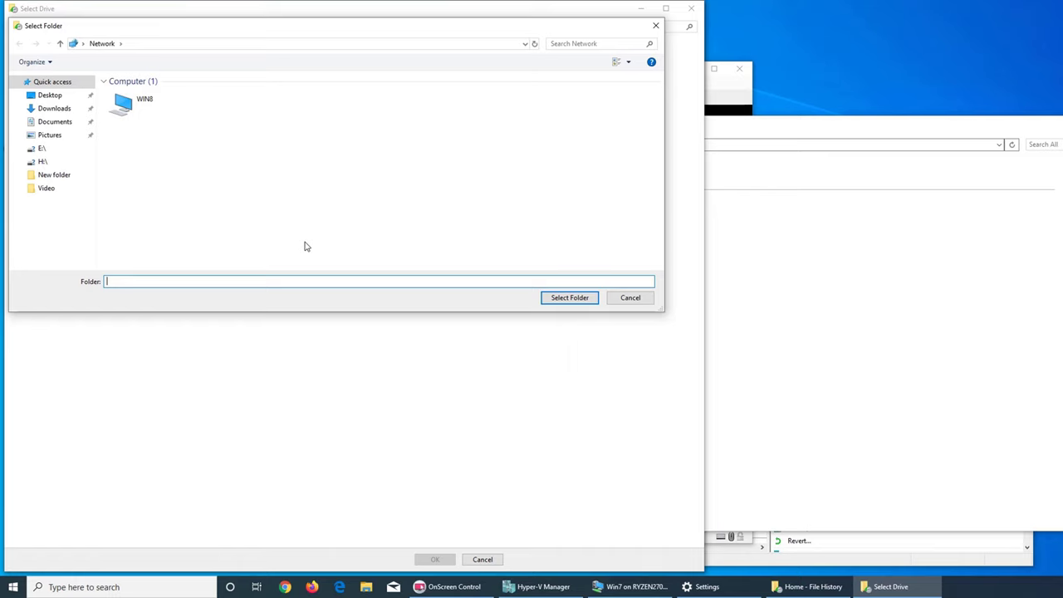
key(Escape)
click(685, 9)
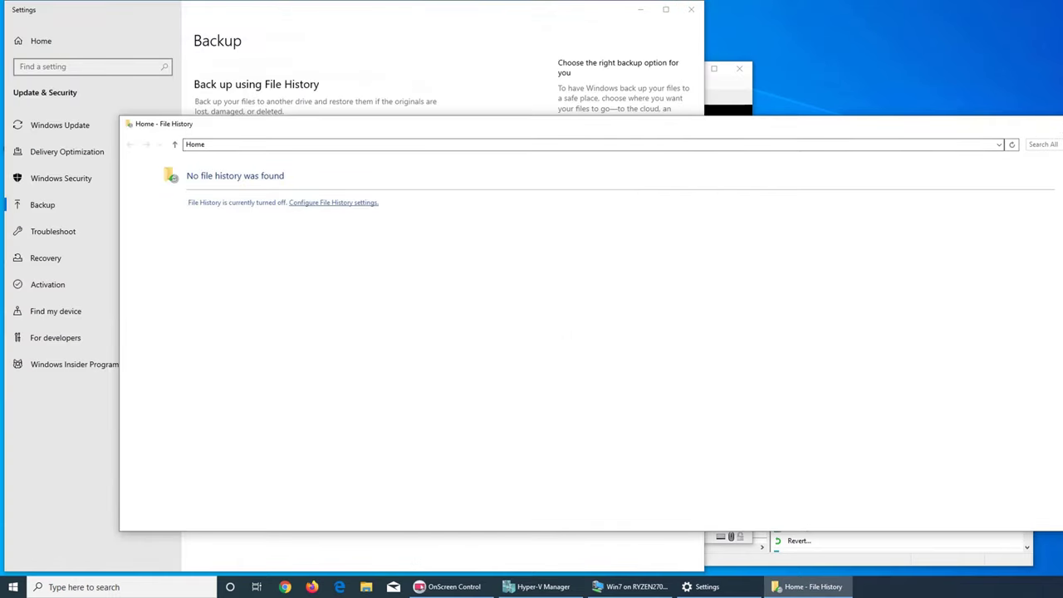
Close the File History restore window with Alt+F4
key(alt+F4)
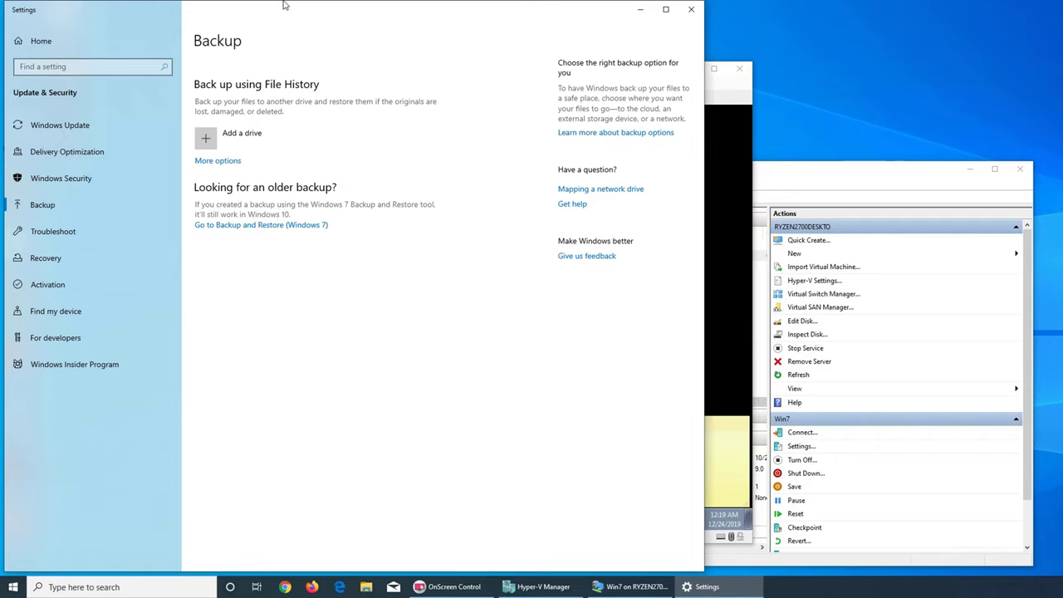
From the desktop, inspect the My Passport (E:) drive in This PC, then return to the drive list
click(641, 9)
double_click(19, 21)
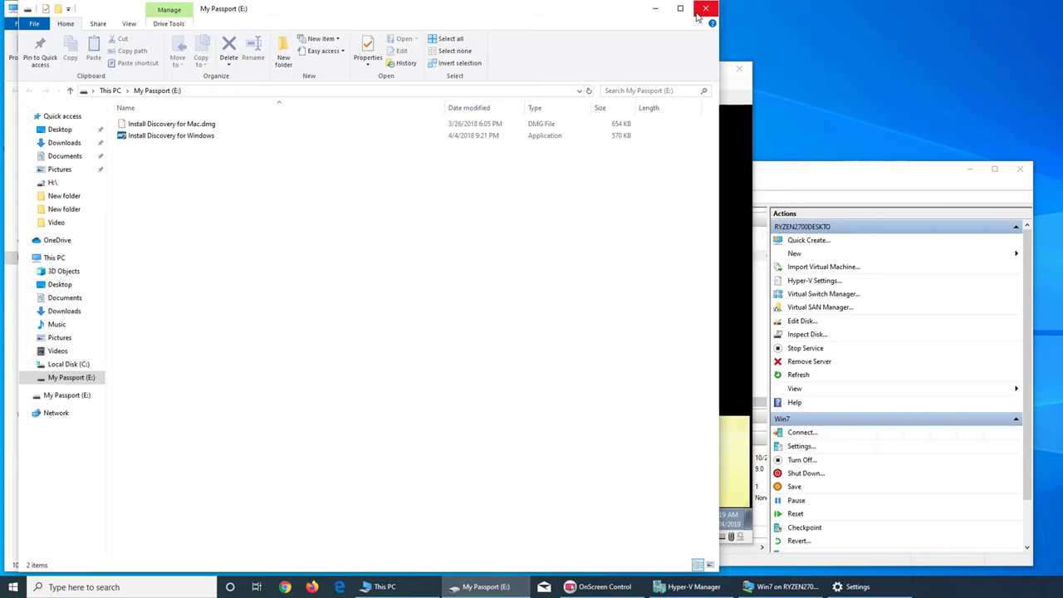
click(698, 17)
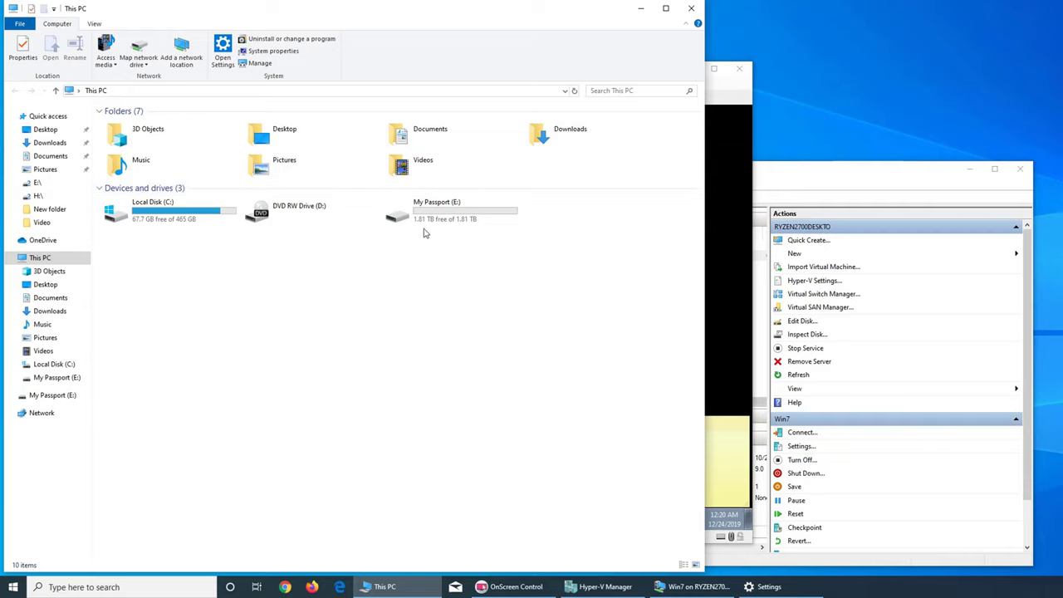
Review File History's advanced settings showing My Passport (E:), then return to the Backup page
click(641, 10)
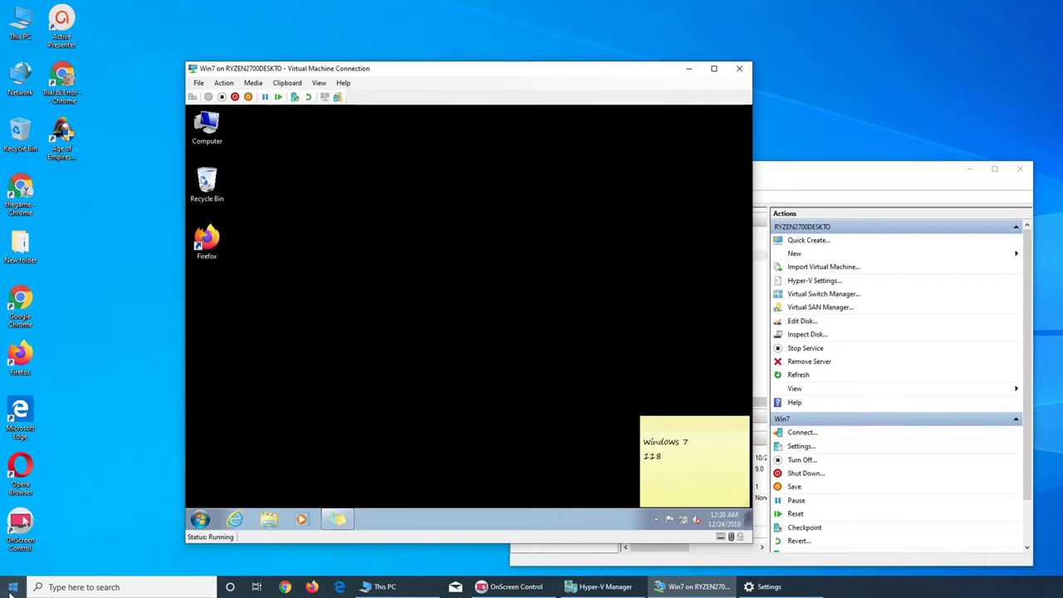
click(799, 587)
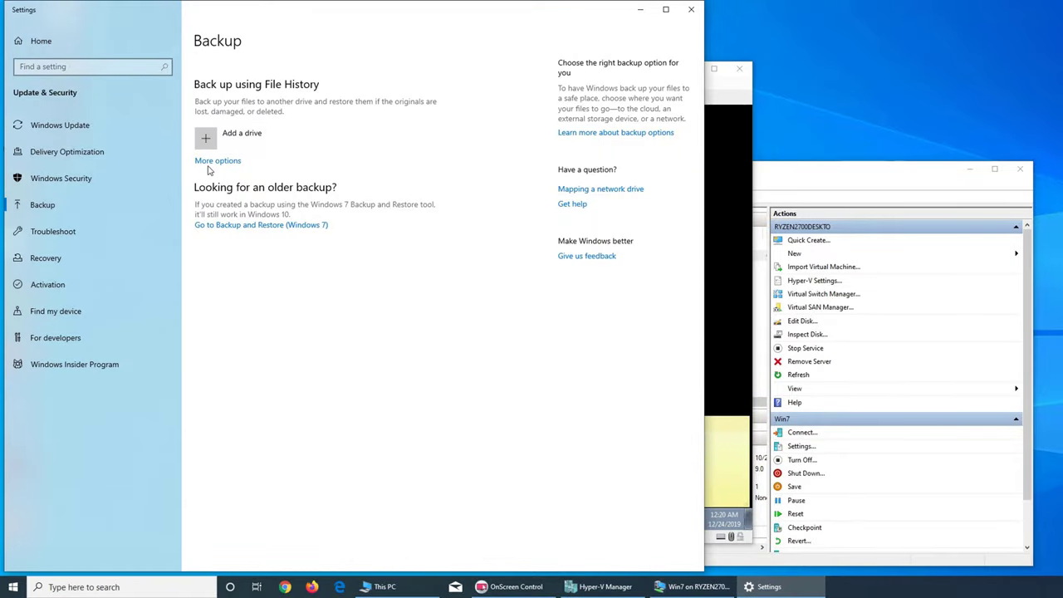
click(208, 162)
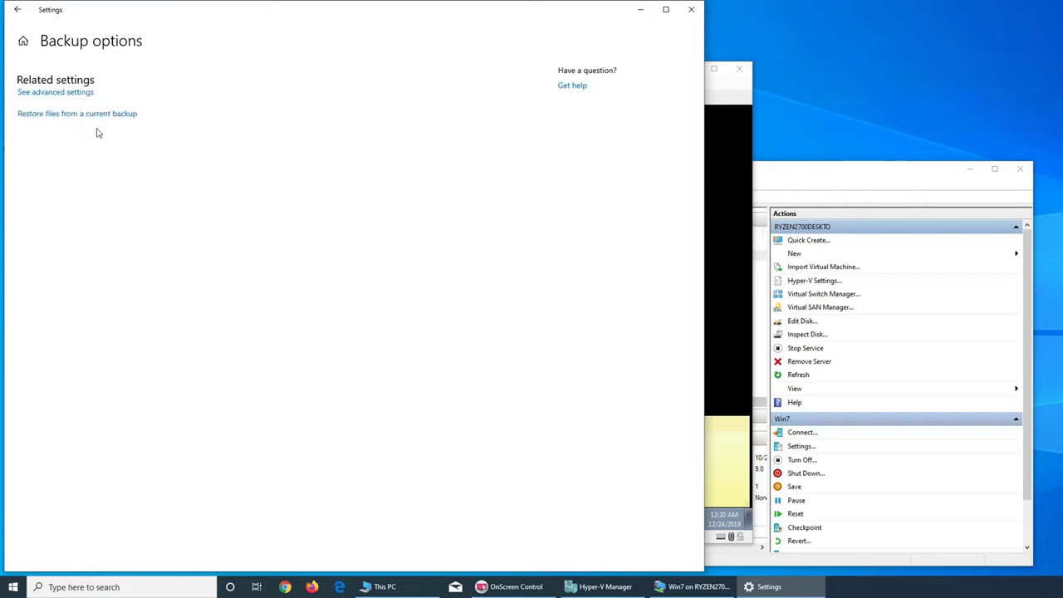
click(39, 95)
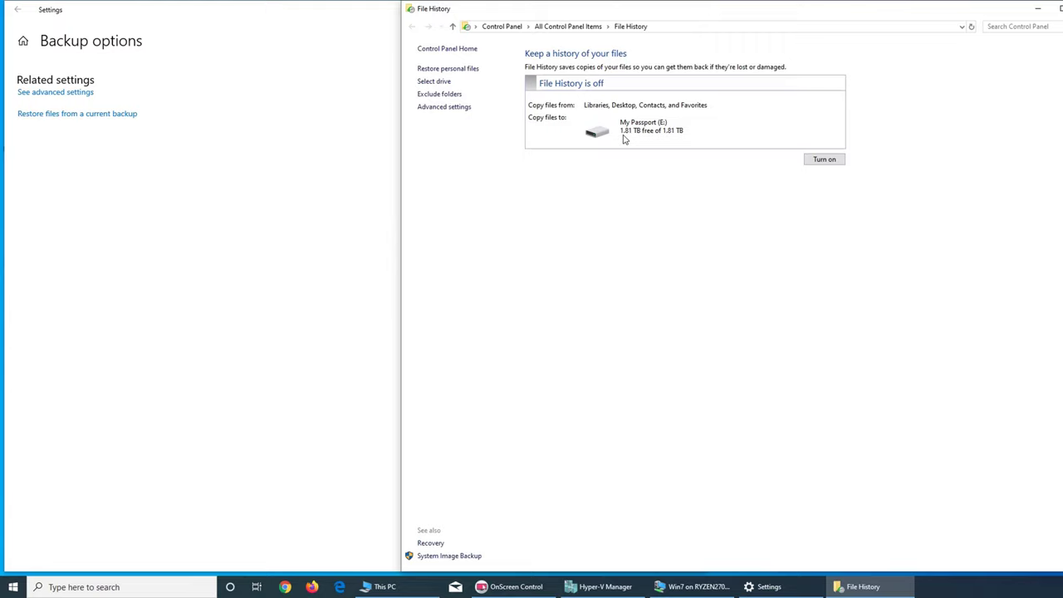
click(1058, 9)
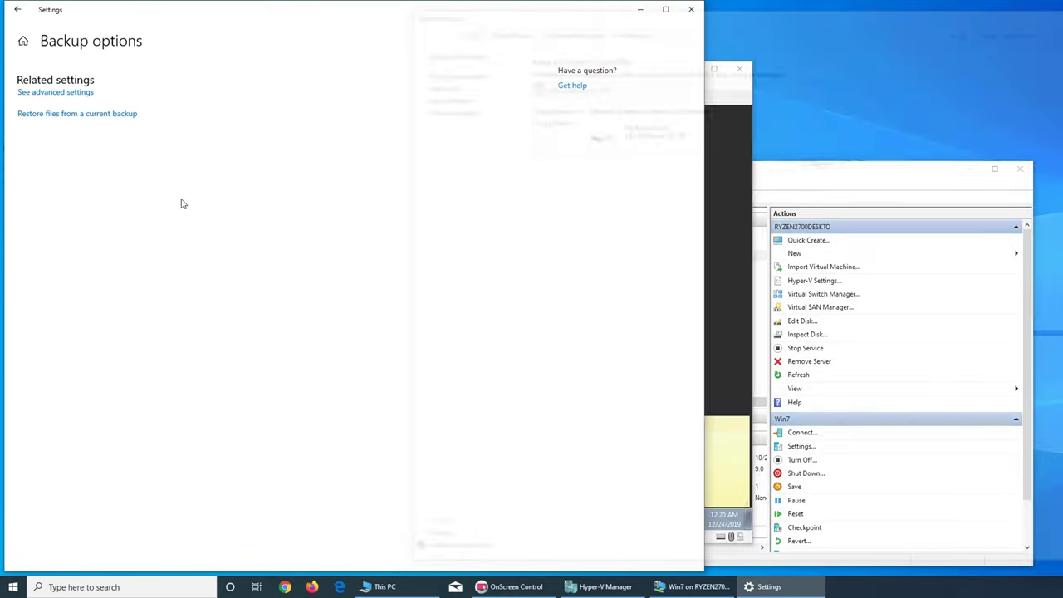
click(18, 9)
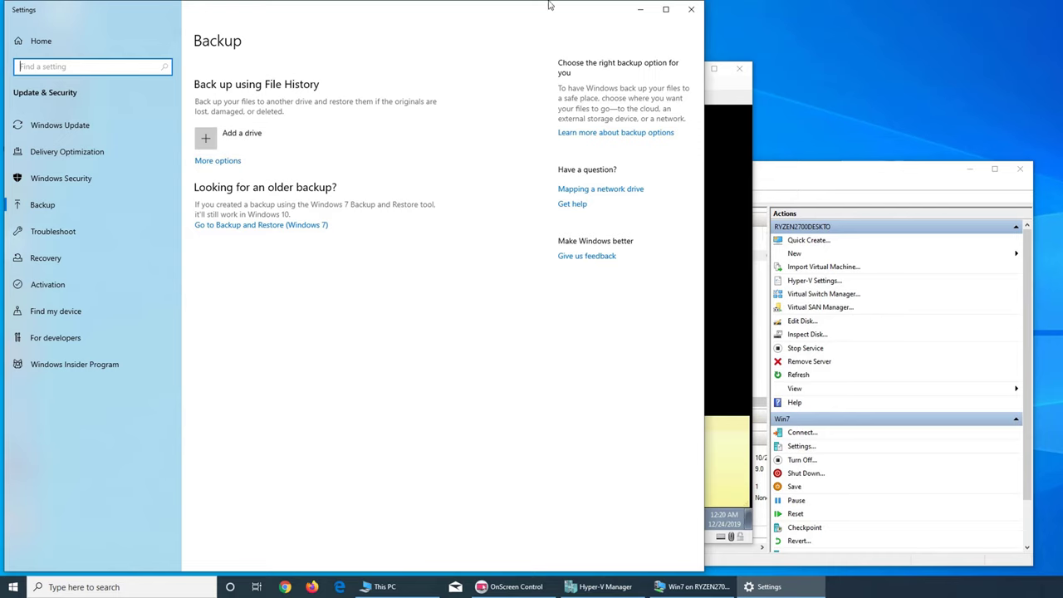
Search the Windows 7 guest's Start menu for 'file his', then 'backup', and close it
click(692, 10)
key(super)
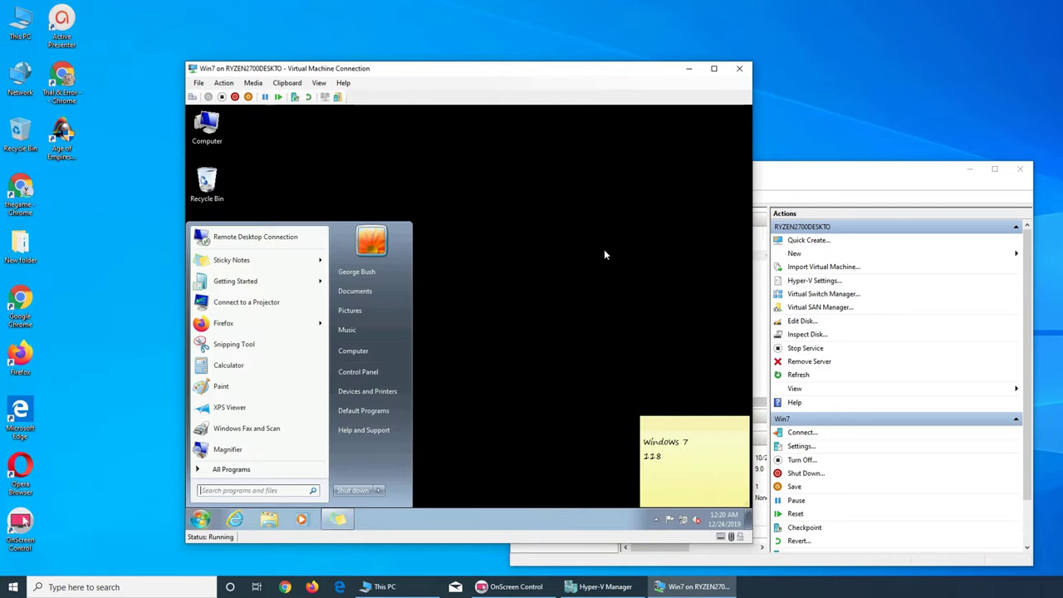
key(super)
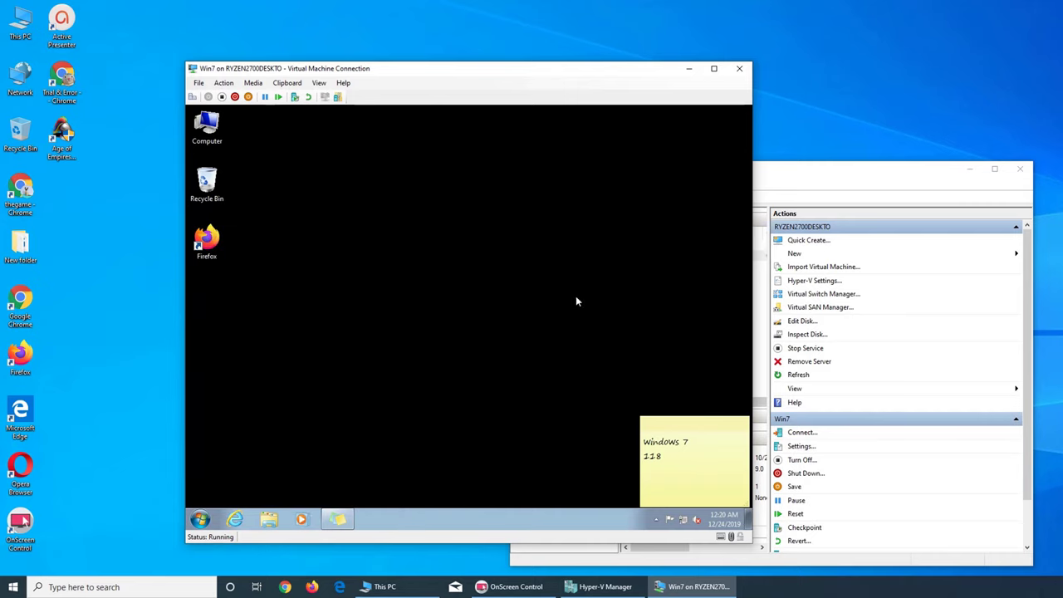
click(200, 520)
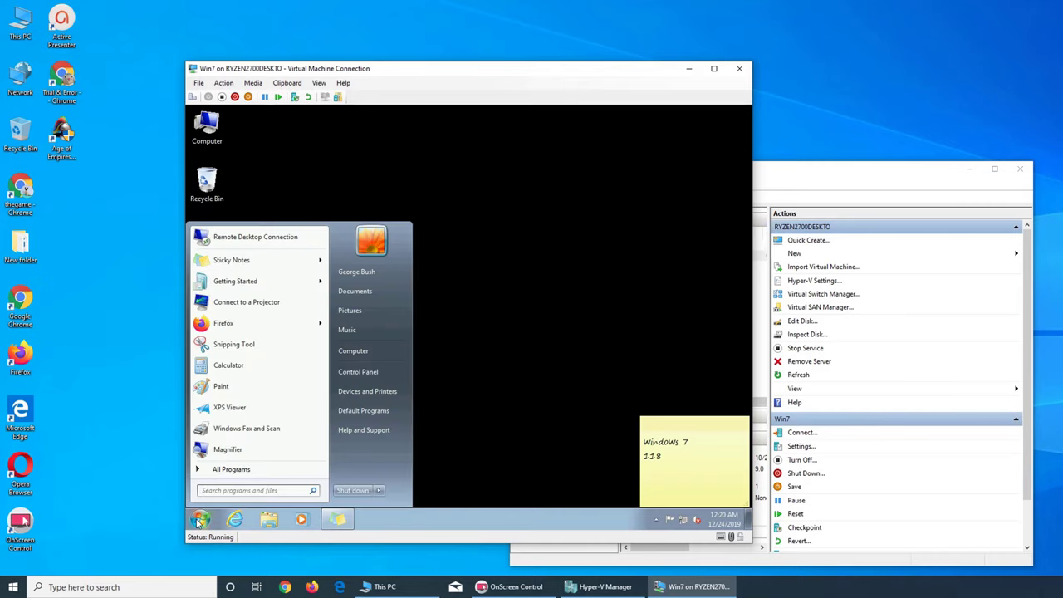
text(fi)
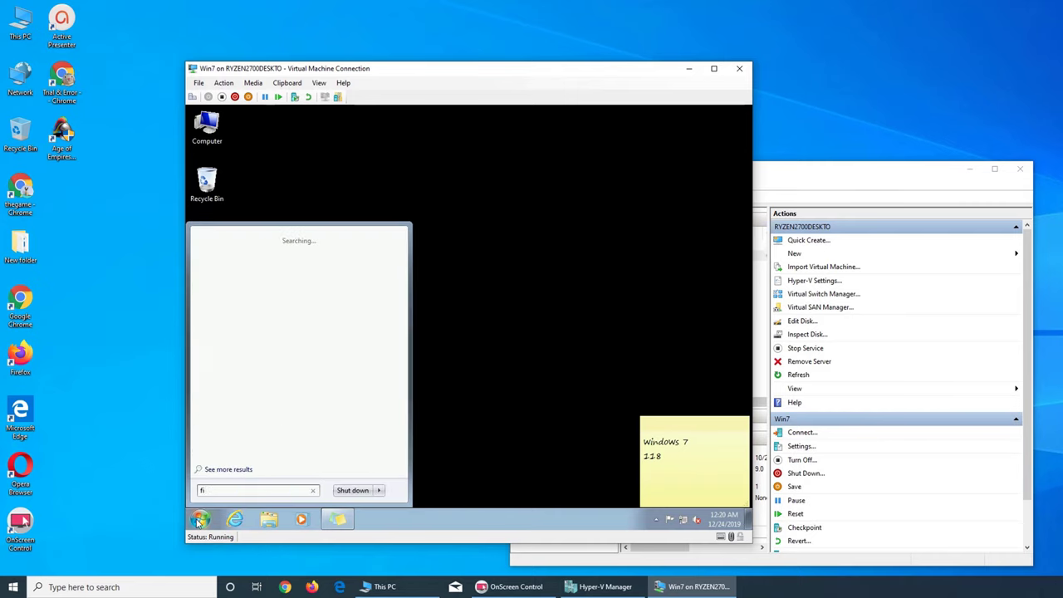
text(le his)
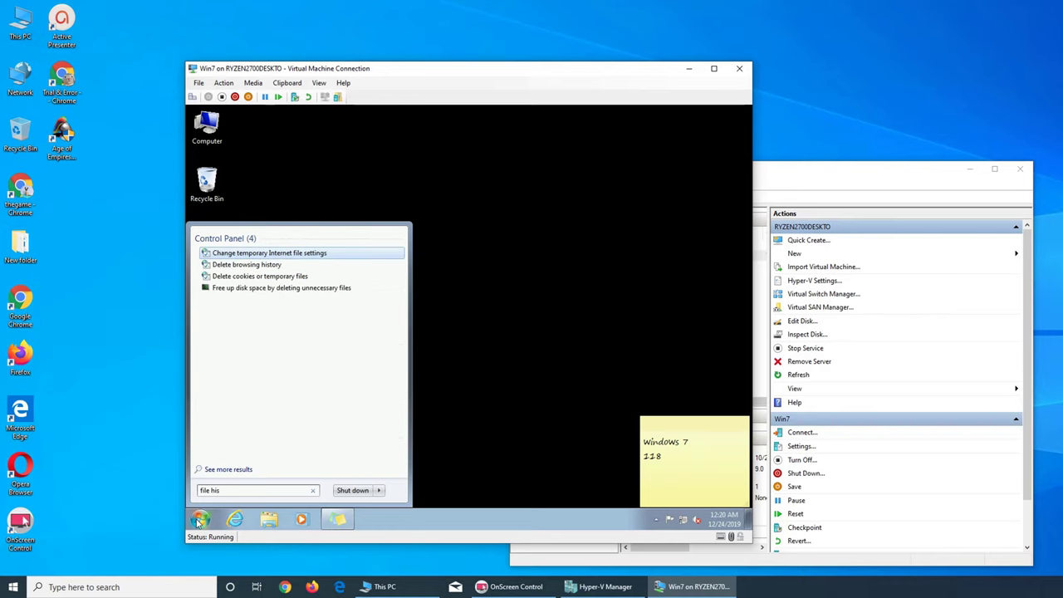
key(BackSpace)
key(BackSpace)
key(BackSpace)
key(BackSpace)
key(BackSpace)
key(BackSpace)
key(BackSpace)
key(BackSpace)
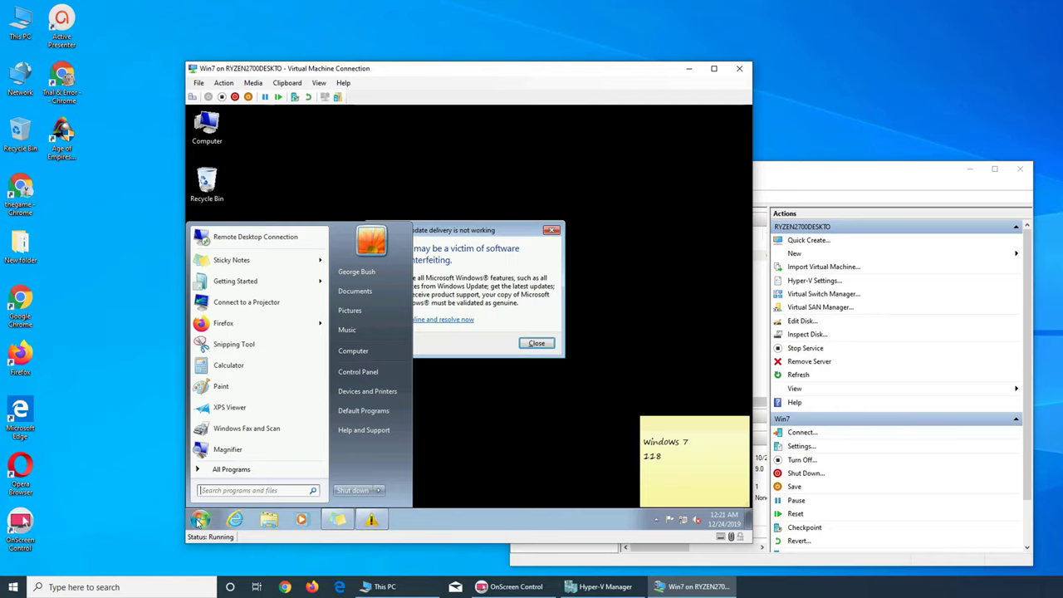
text(backup)
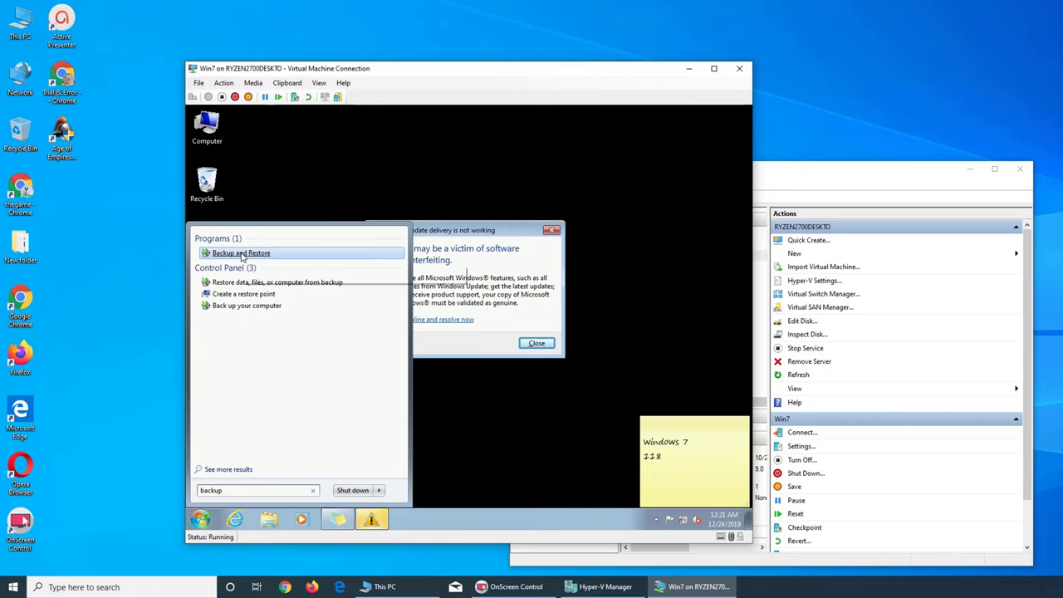
click(368, 172)
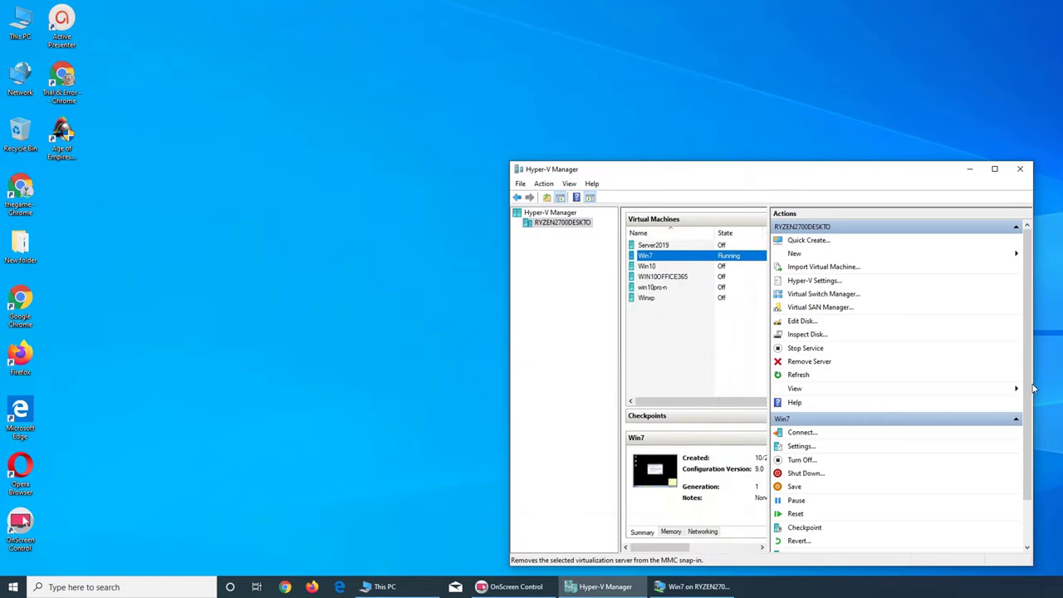
Open Backup settings via a 'backup' search and add My Passport (E:) as the File History drive
click(689, 68)
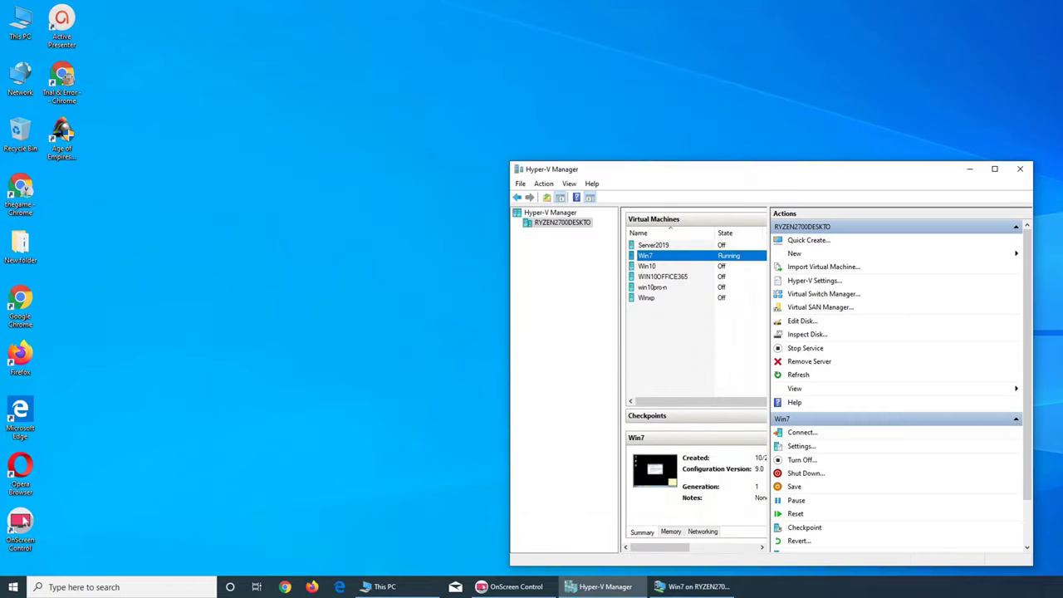
click(12, 587)
text(backup)
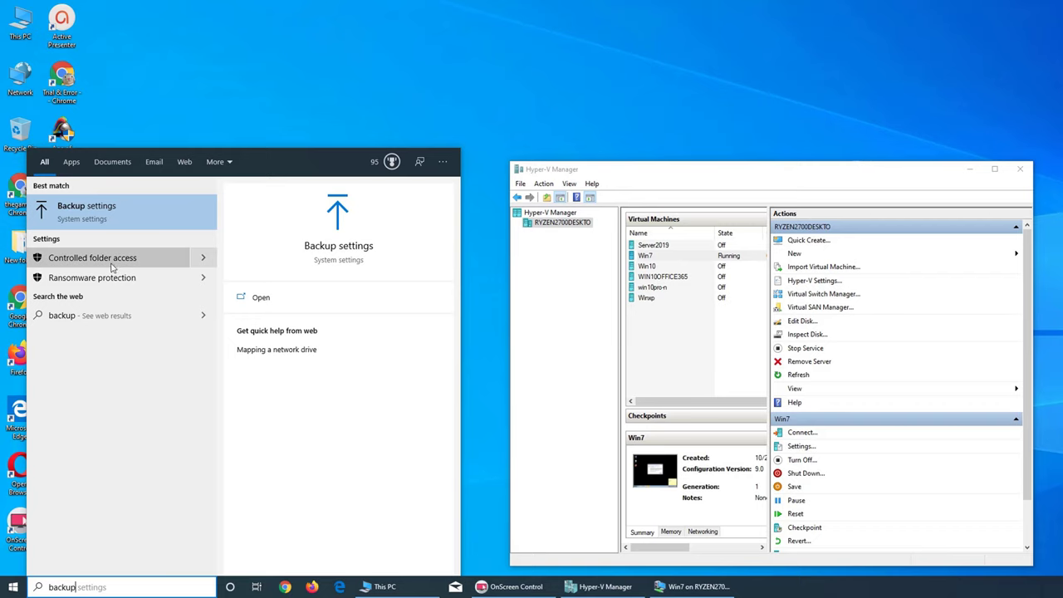
click(82, 213)
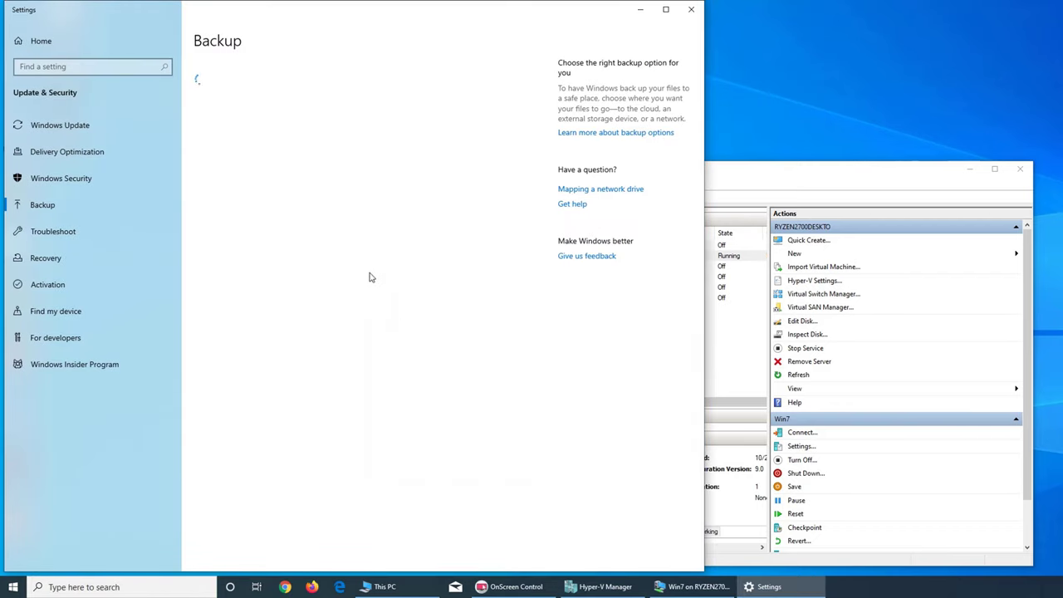
click(243, 150)
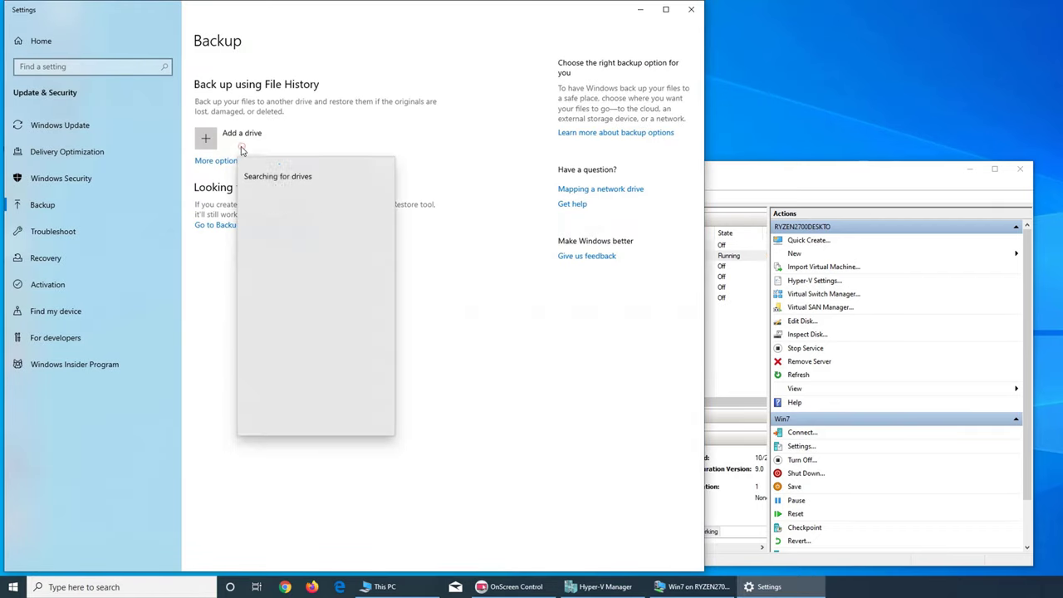
click(268, 207)
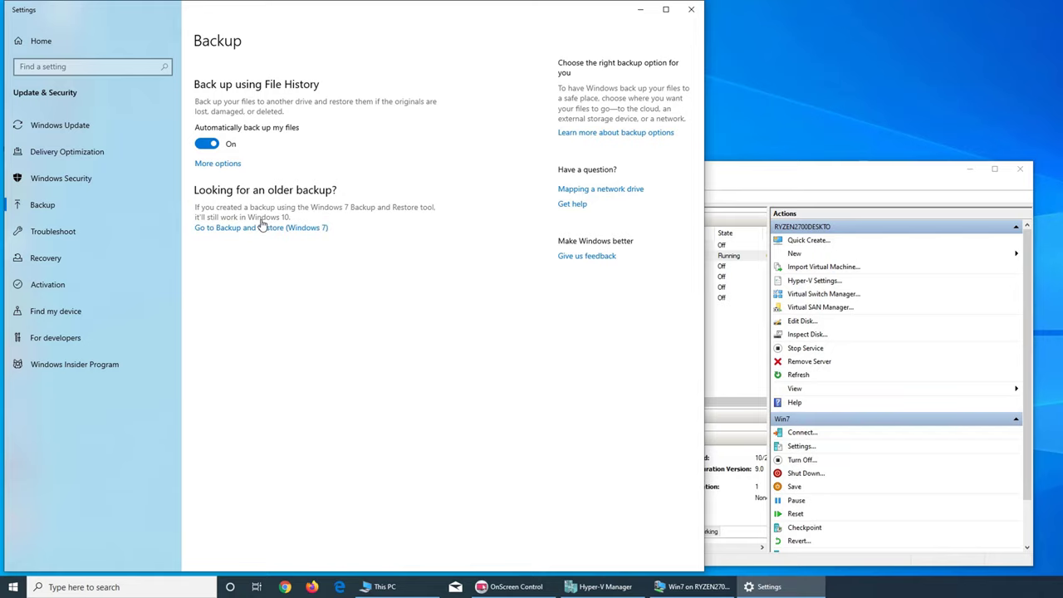
Open More options to see hourly backups kept forever for the My Passport drive
click(217, 164)
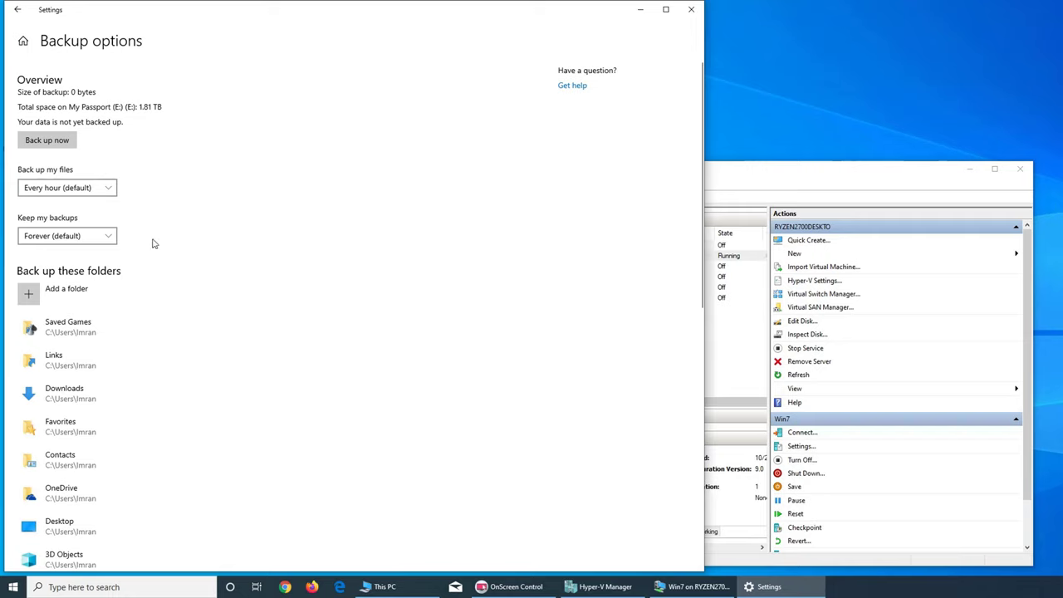
click(106, 197)
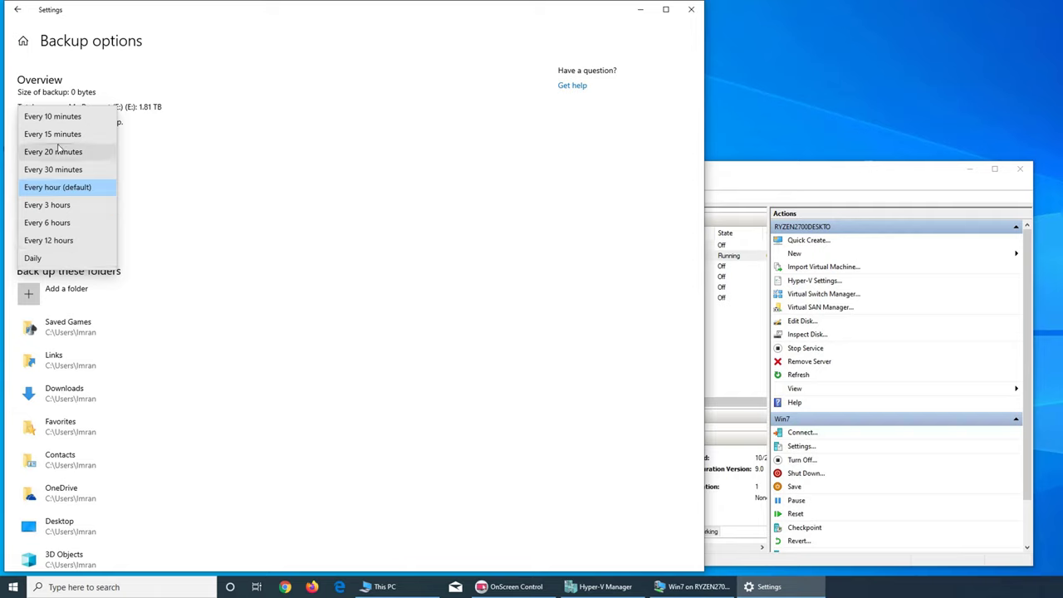
click(223, 232)
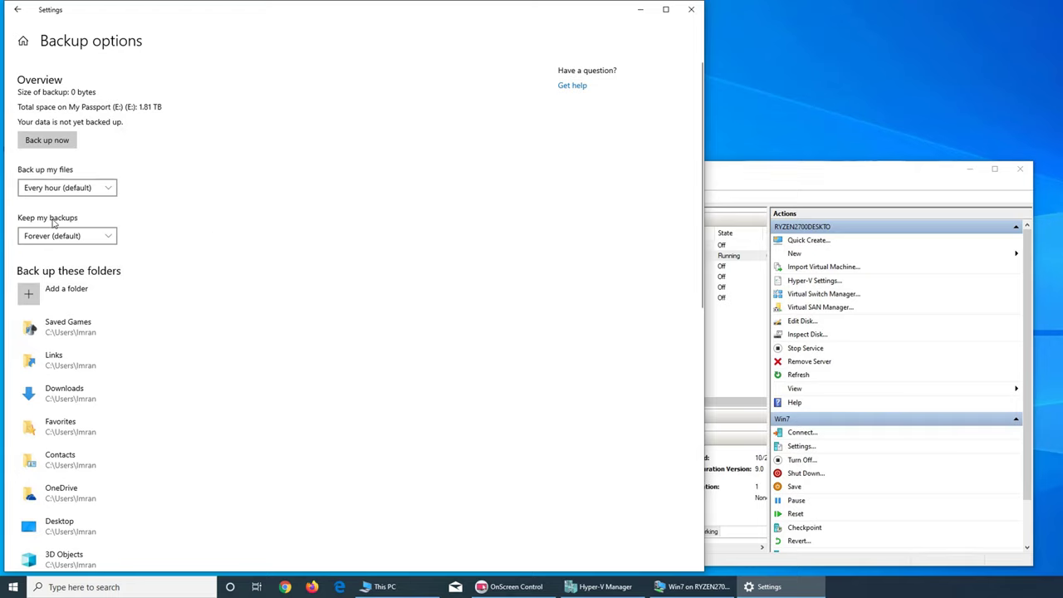
click(82, 237)
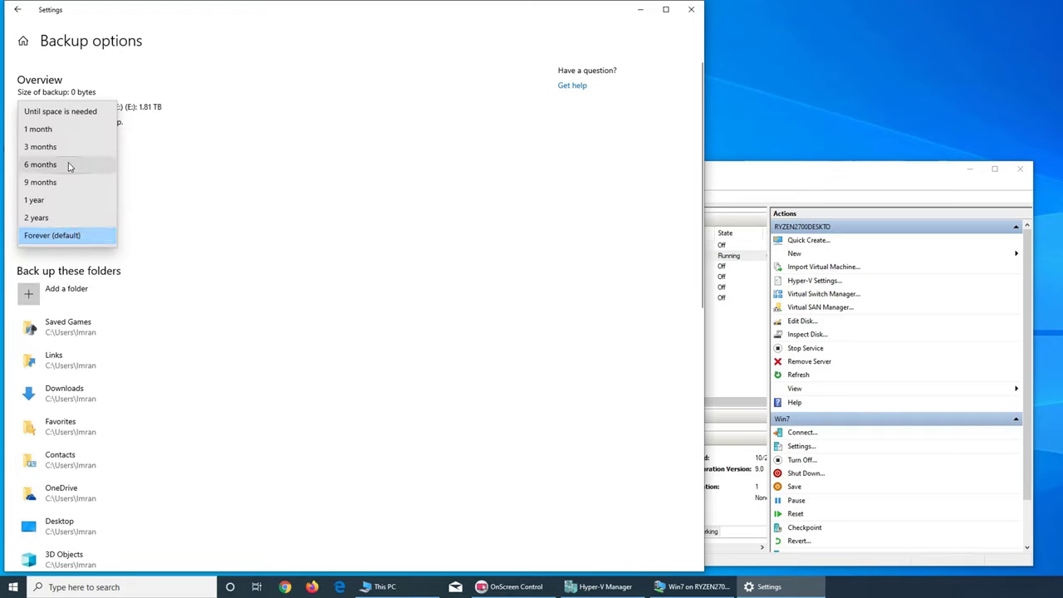
click(261, 227)
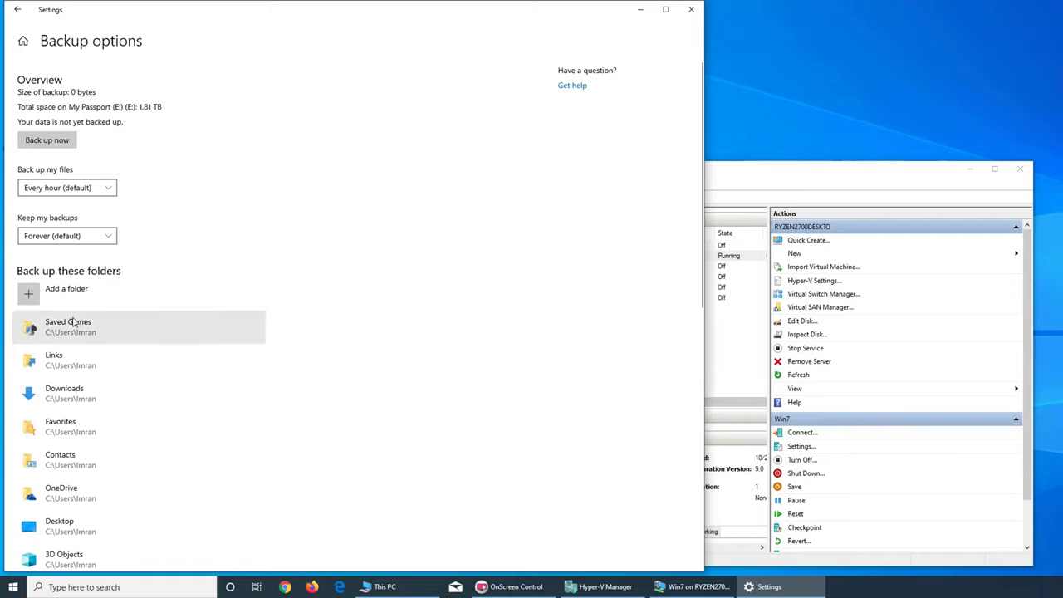
scroll(97, 306, down, 2)
scroll(98, 307, down, 5)
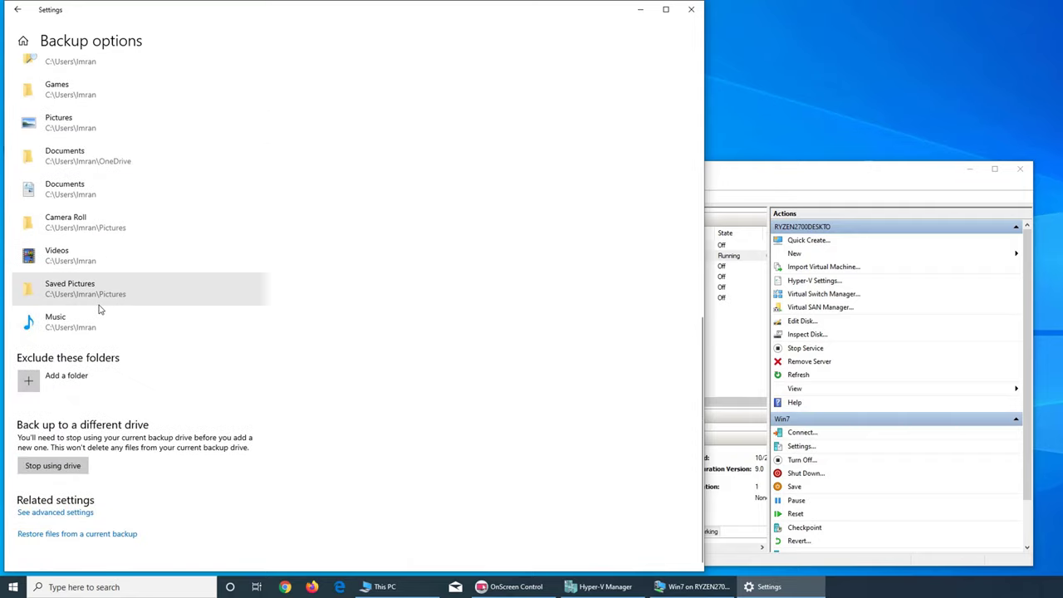
scroll(169, 330, up, 5)
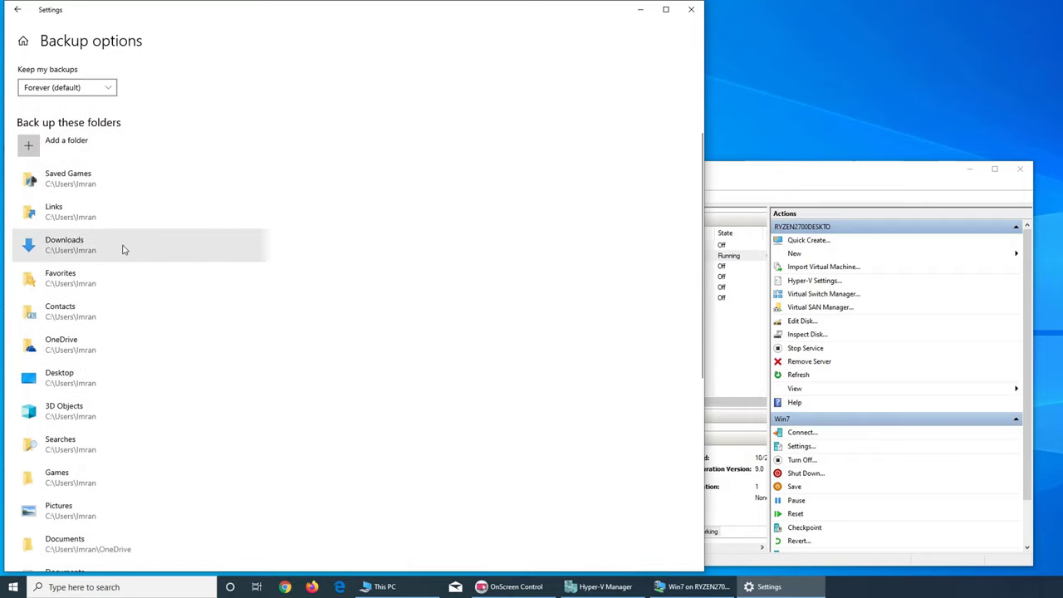
scroll(123, 249, down, 5)
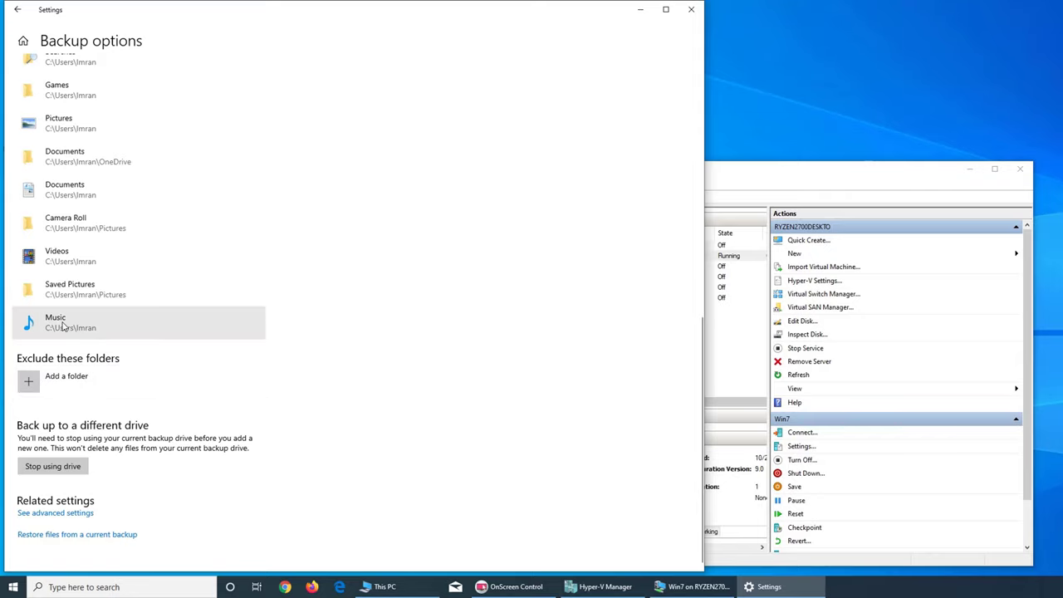
Add the Videos folder to the 'Exclude these folders' list in Backup options
click(66, 377)
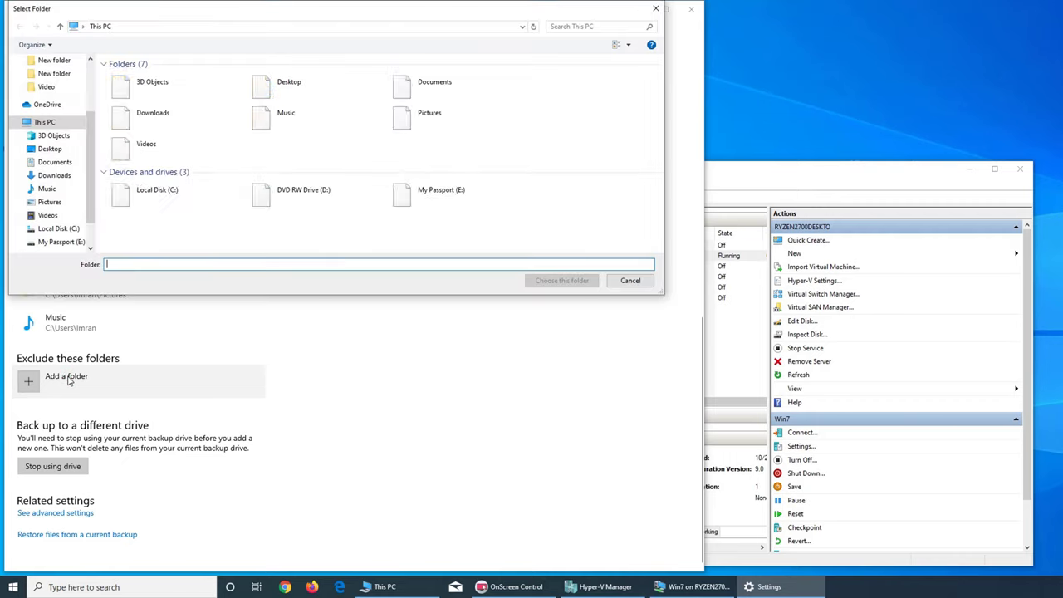
click(157, 148)
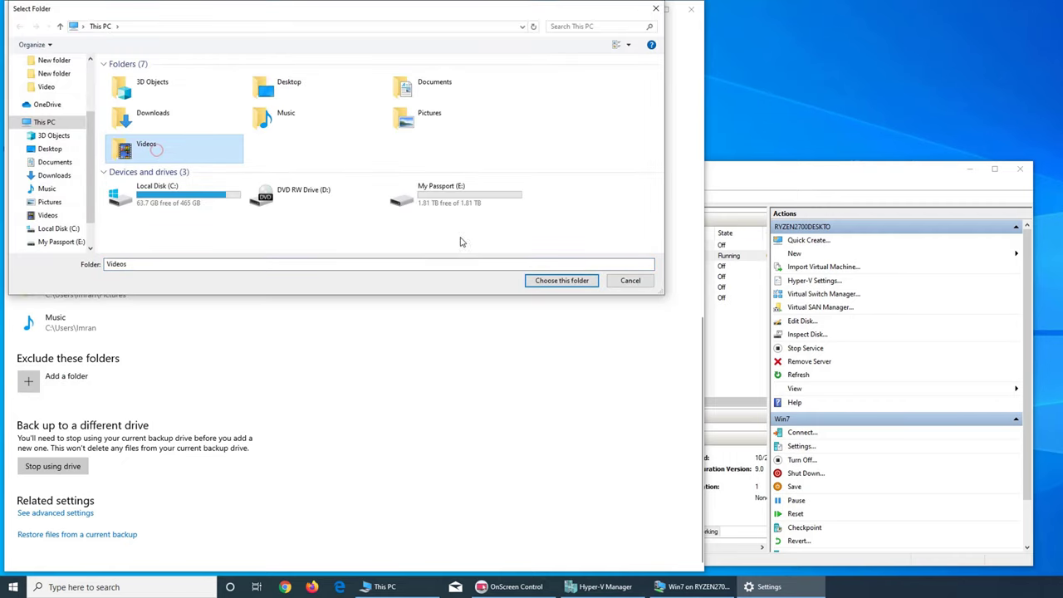
click(561, 280)
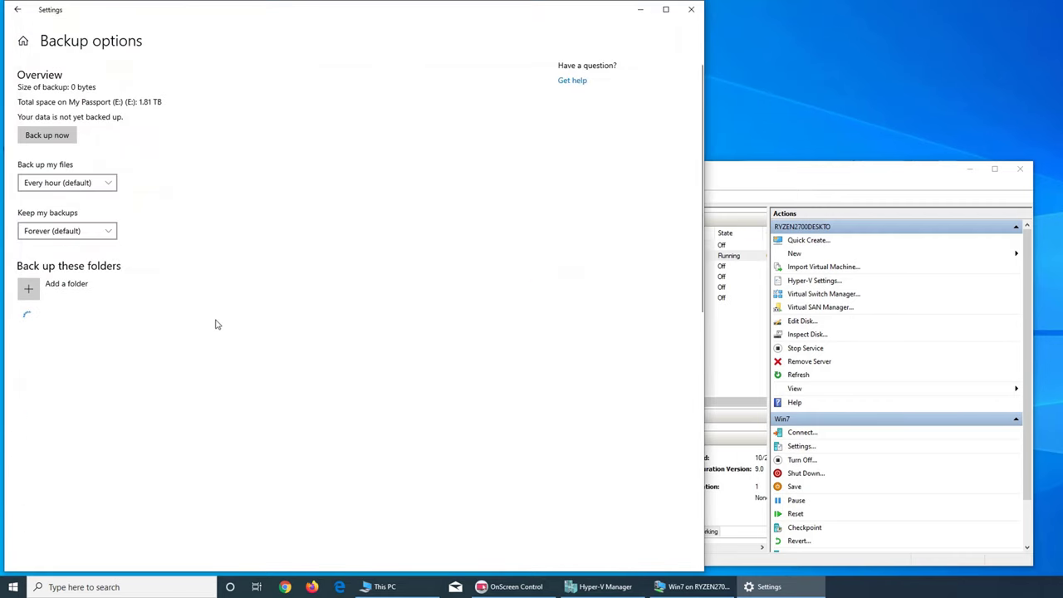
scroll(288, 316, down, 6)
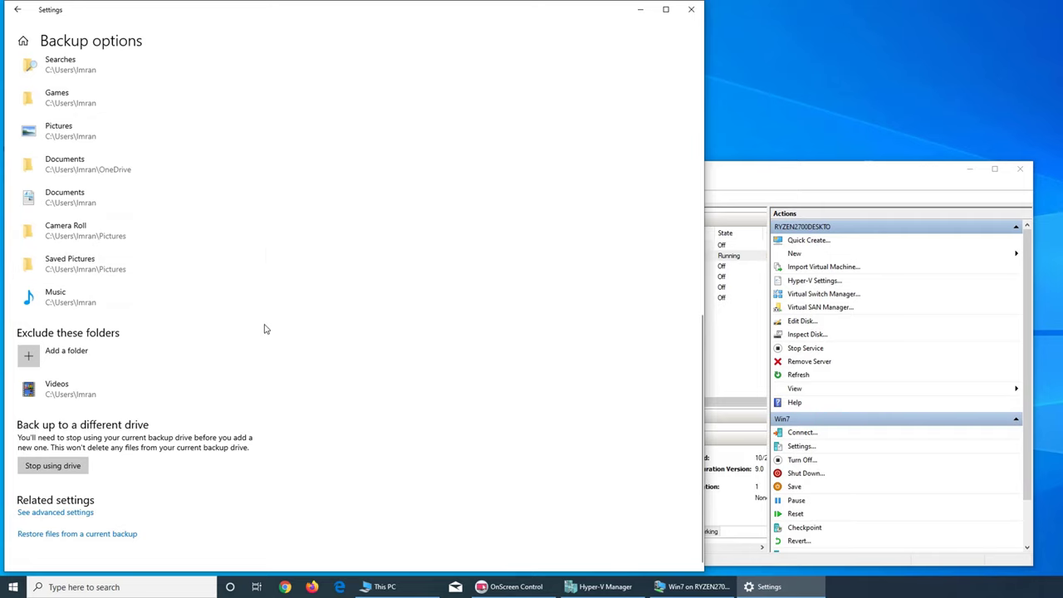
scroll(261, 335, up, 10)
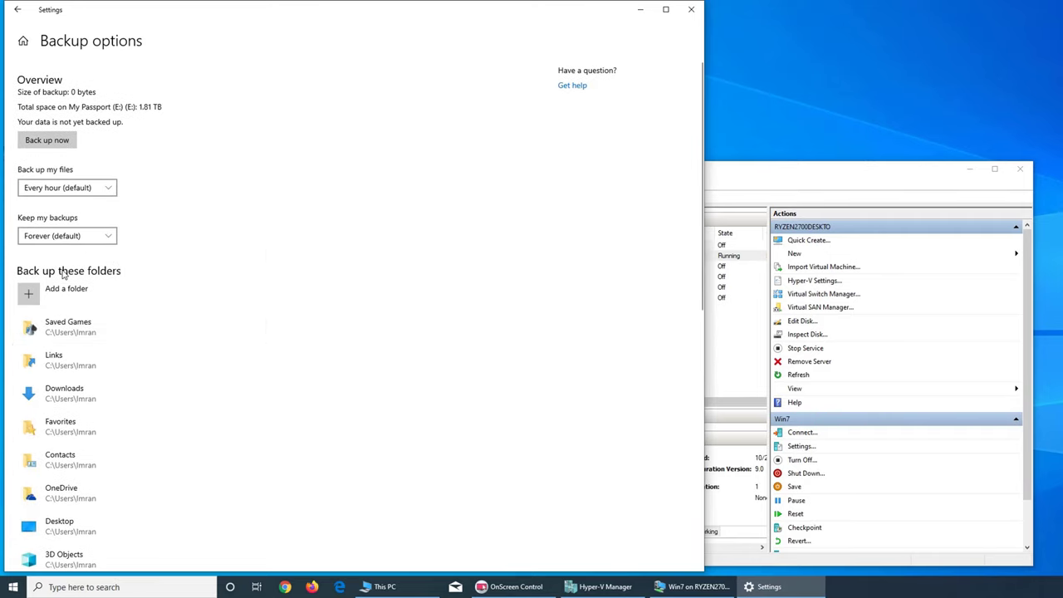
Run Back up now, then open Task Manager to watch the E: drive's activity
click(48, 141)
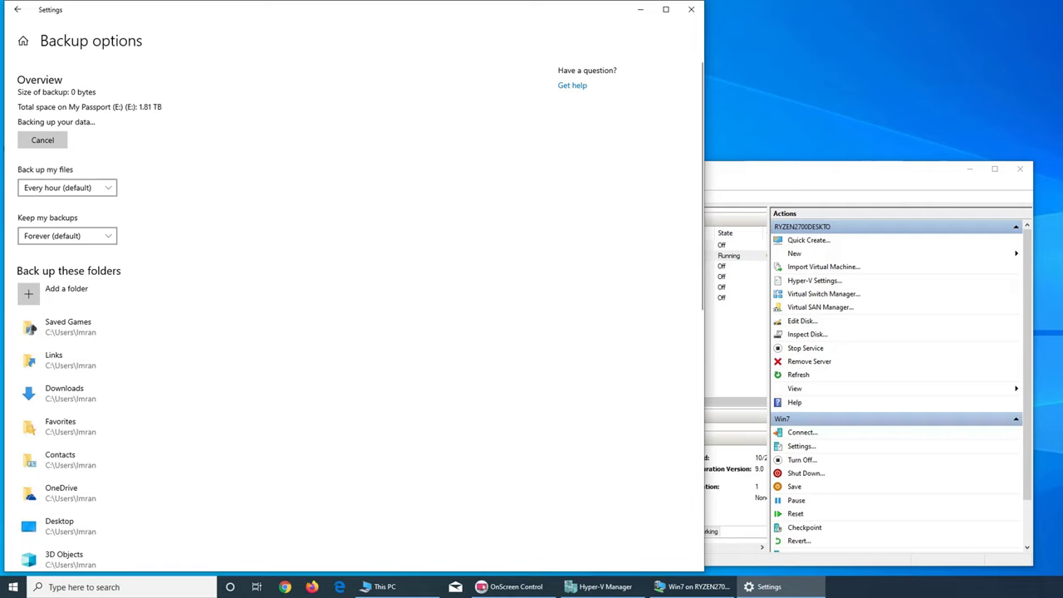
key(ctrl+shift+Escape)
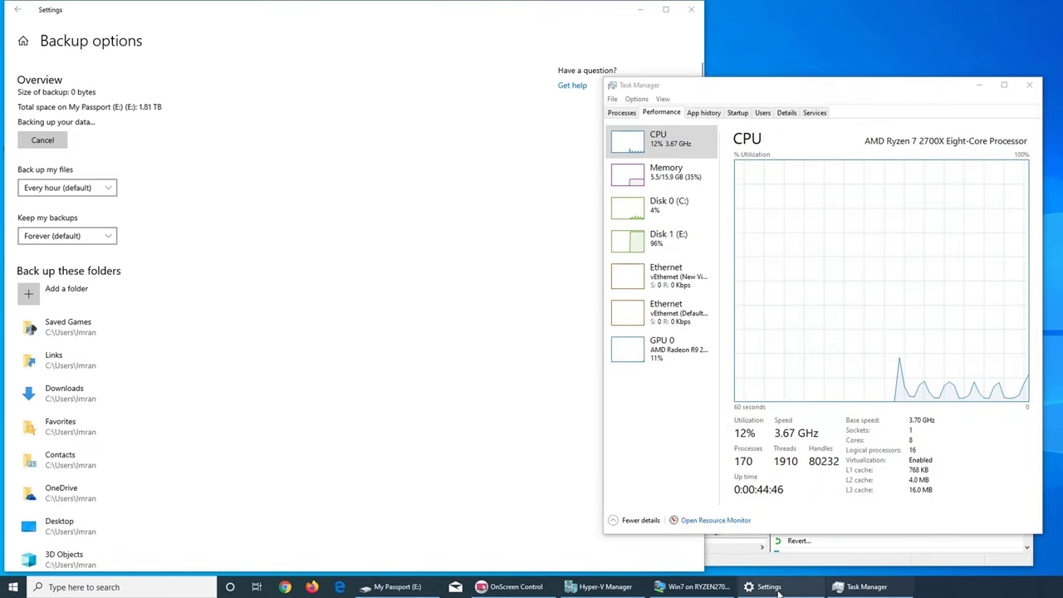
Check the My Passport drive window, then minimize it while the 90.6 GB backup finishes
click(397, 587)
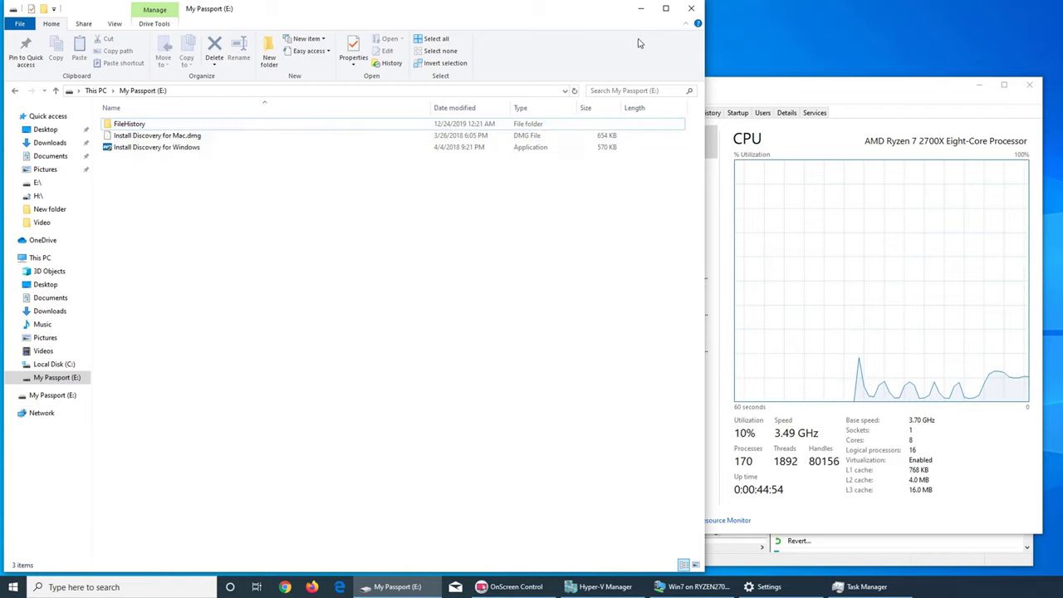
click(641, 9)
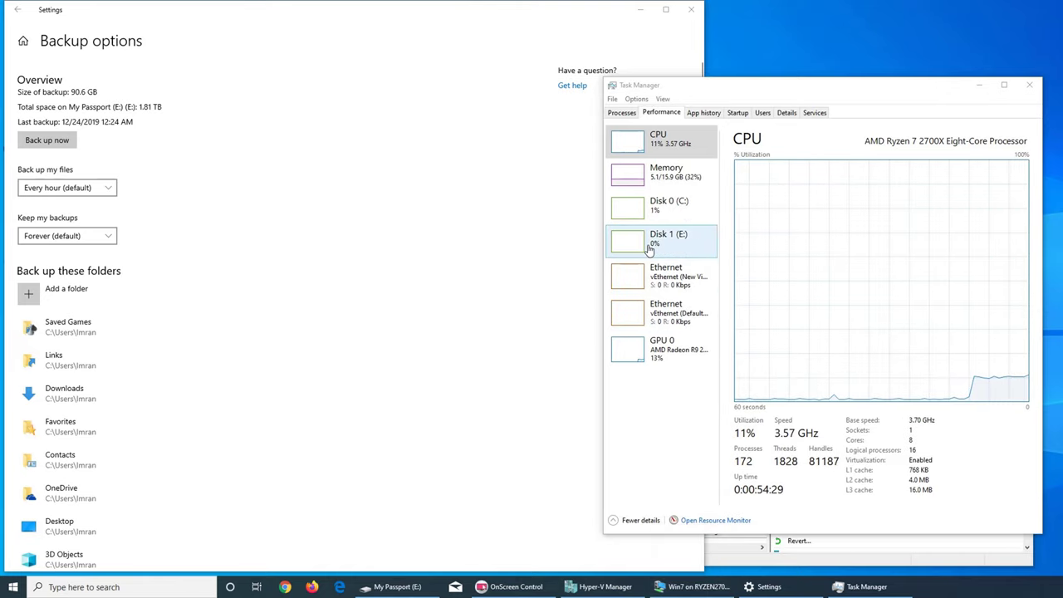
Close Task Manager and review Backup options, including the excluded Videos folder and the 90.6 GB backup
click(1030, 85)
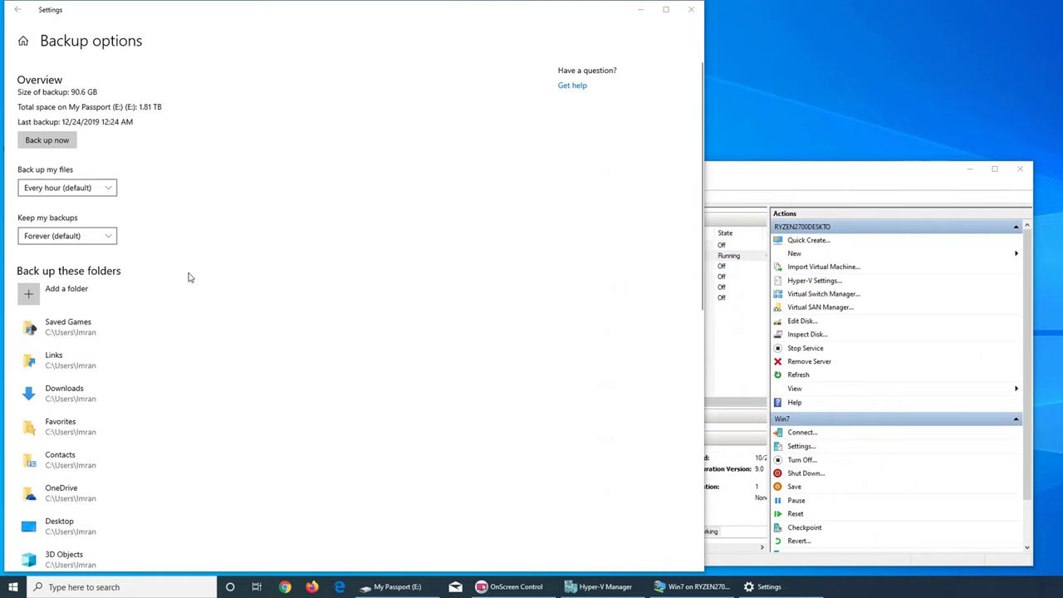
scroll(200, 273, down, 8)
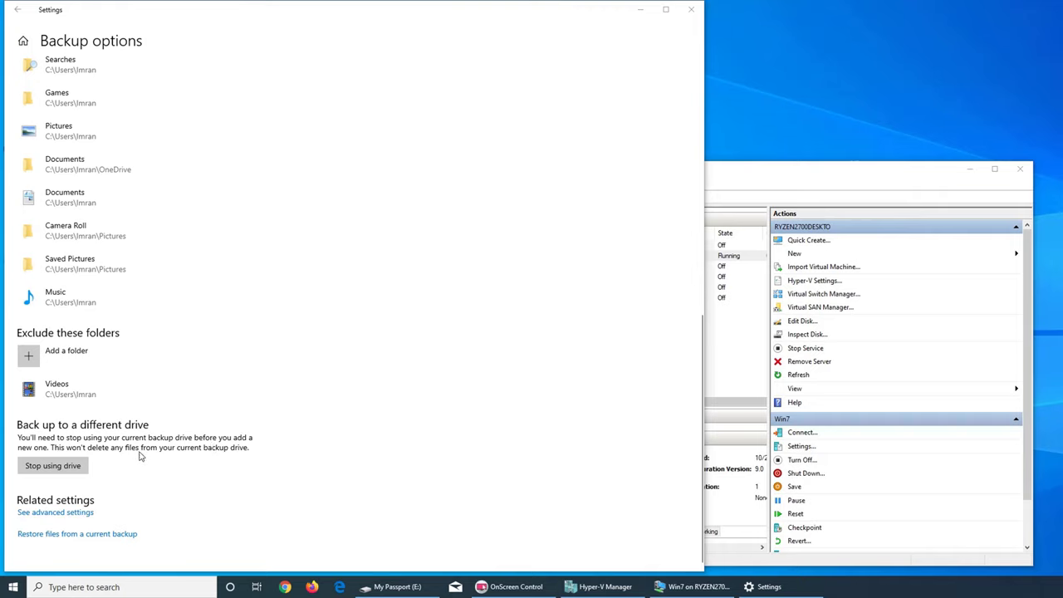
scroll(141, 454, up, 6)
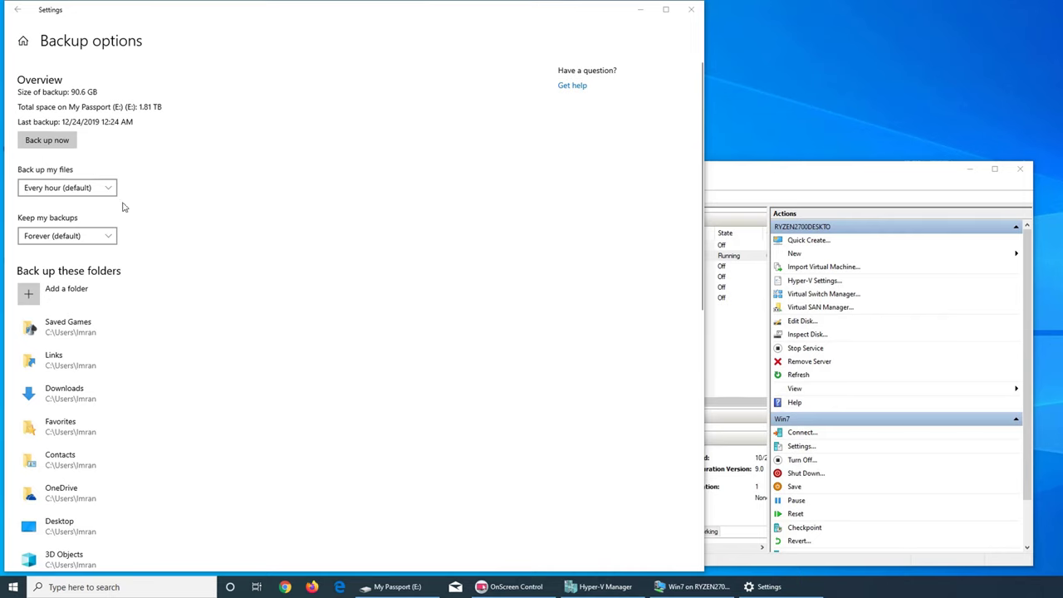
Browse My Passport's FileHistory > user > RYZEN2700DESKTO > Data > $OF > 37 backup folders
click(691, 9)
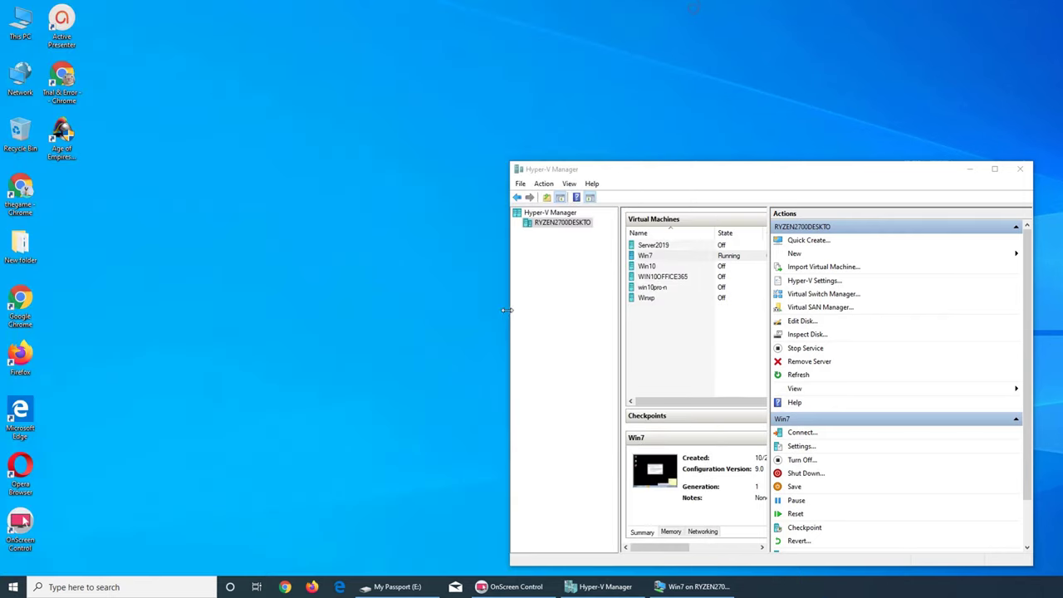
click(387, 588)
double_click(130, 124)
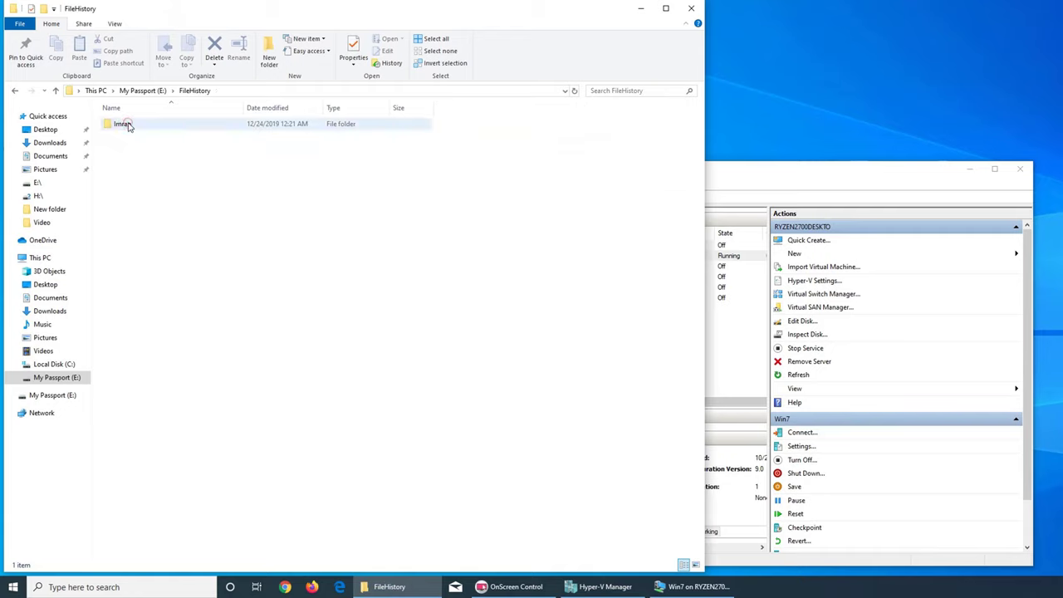
double_click(125, 126)
double_click(147, 126)
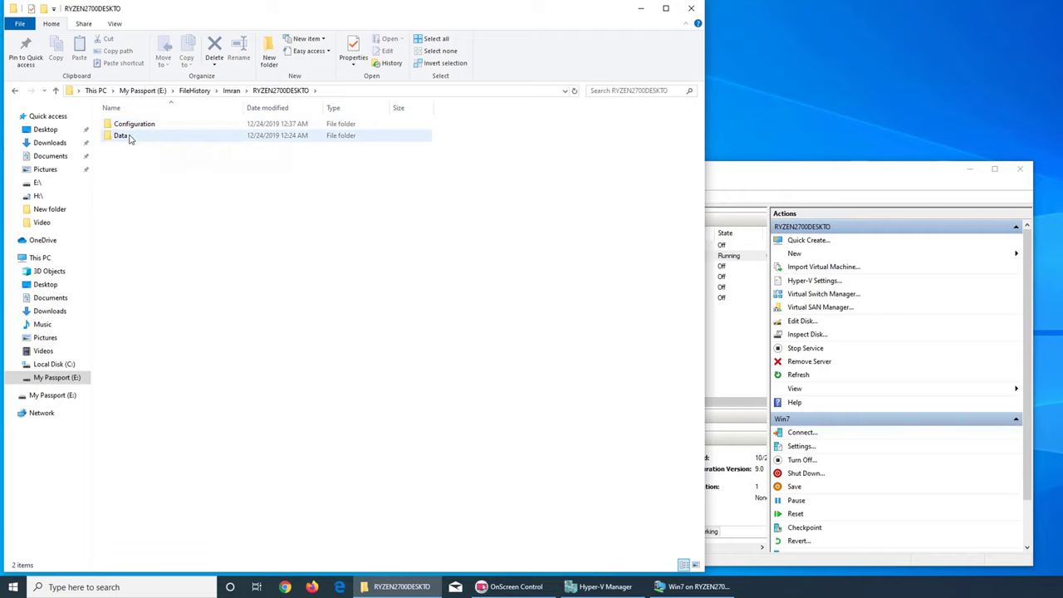
double_click(127, 136)
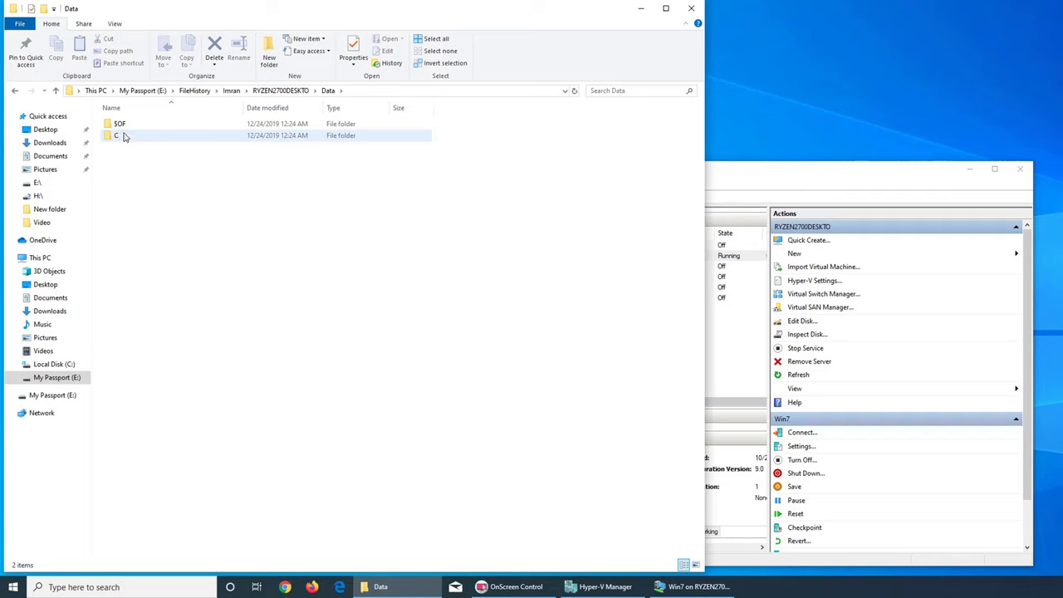
double_click(124, 127)
double_click(123, 129)
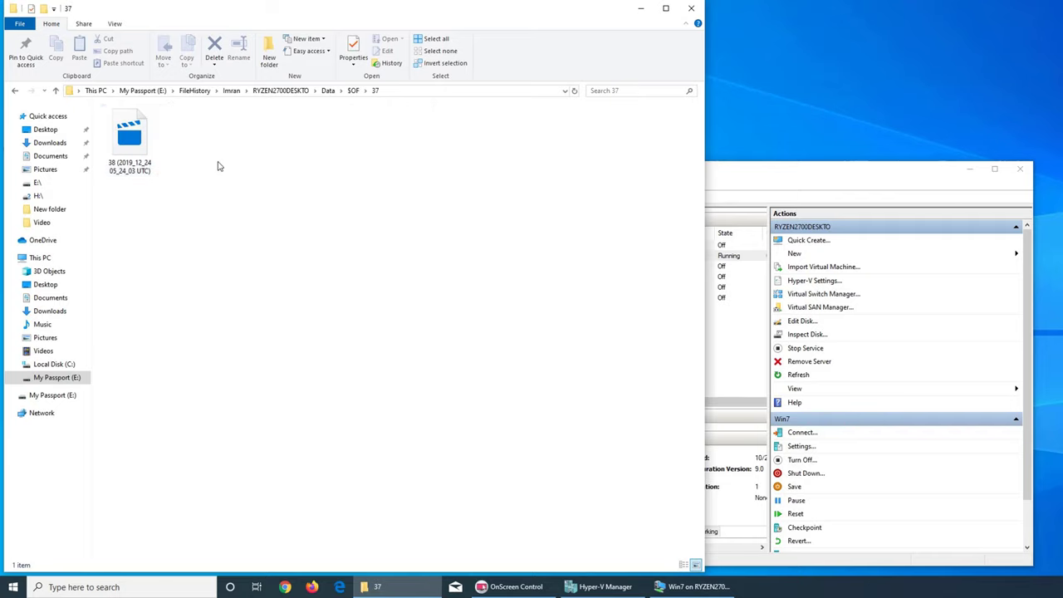
Return to RYZEN2700DESKTO and browse Data > C > Users > user > Documents
click(275, 93)
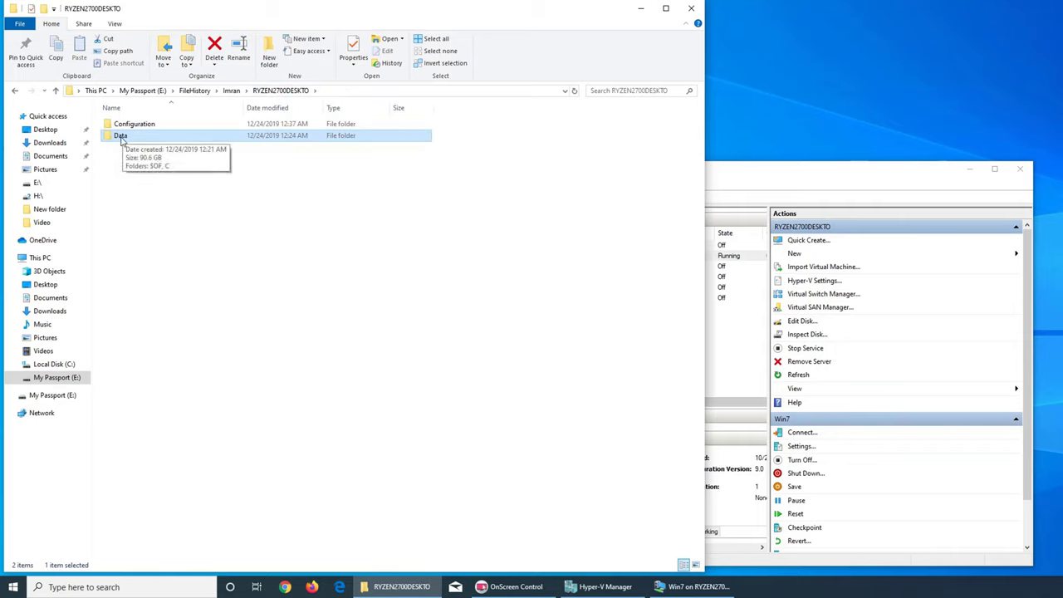
double_click(121, 136)
double_click(121, 136)
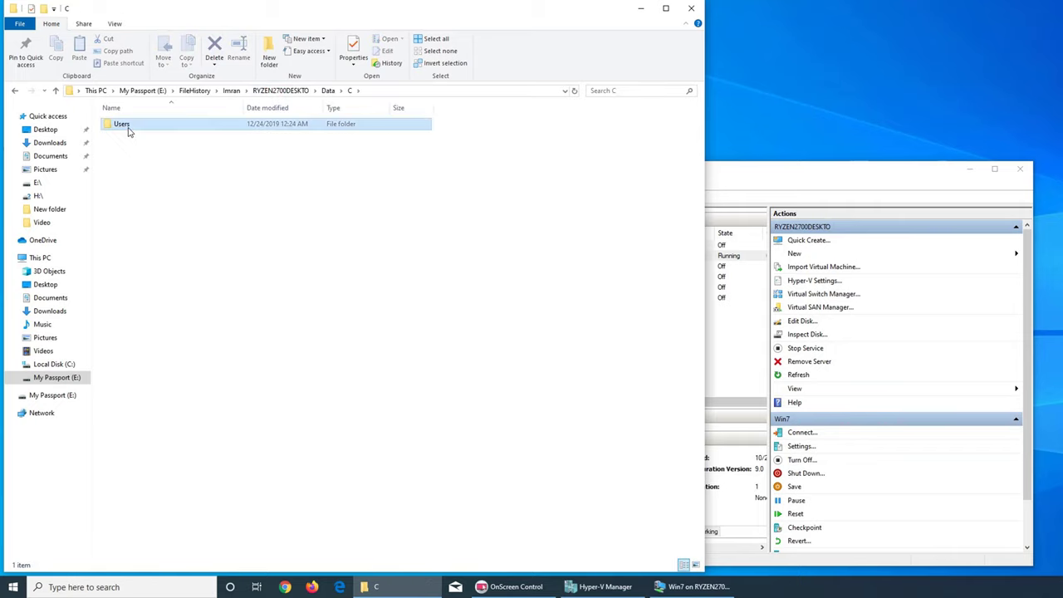
double_click(127, 129)
double_click(127, 129)
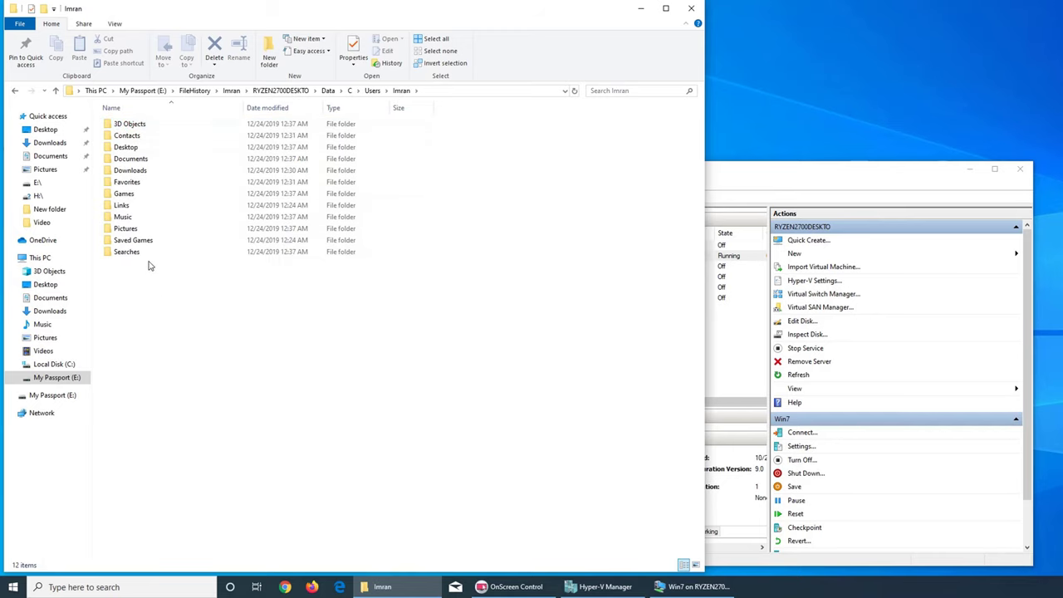
double_click(132, 160)
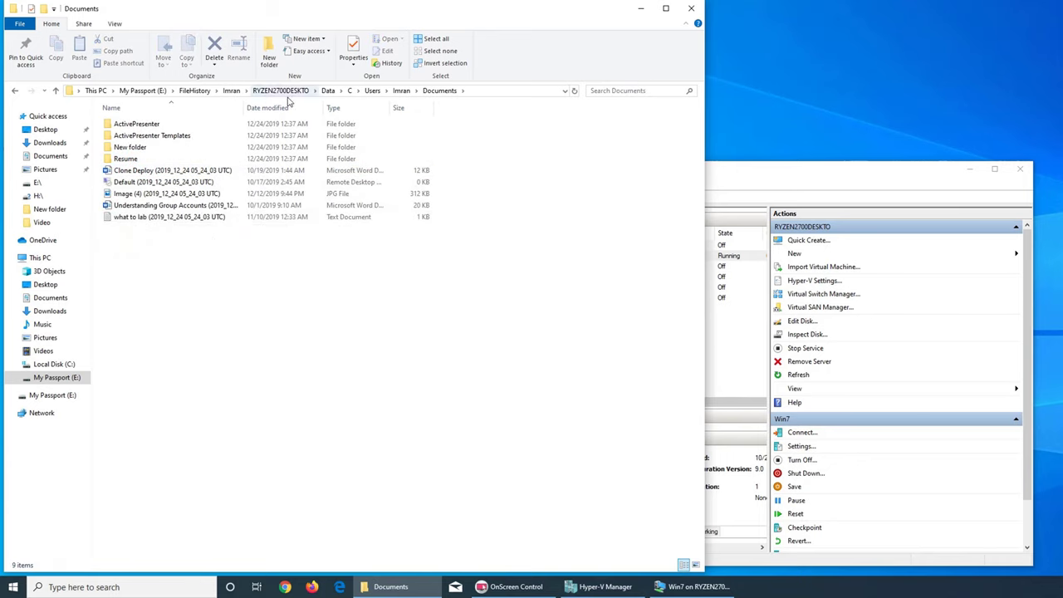
click(399, 91)
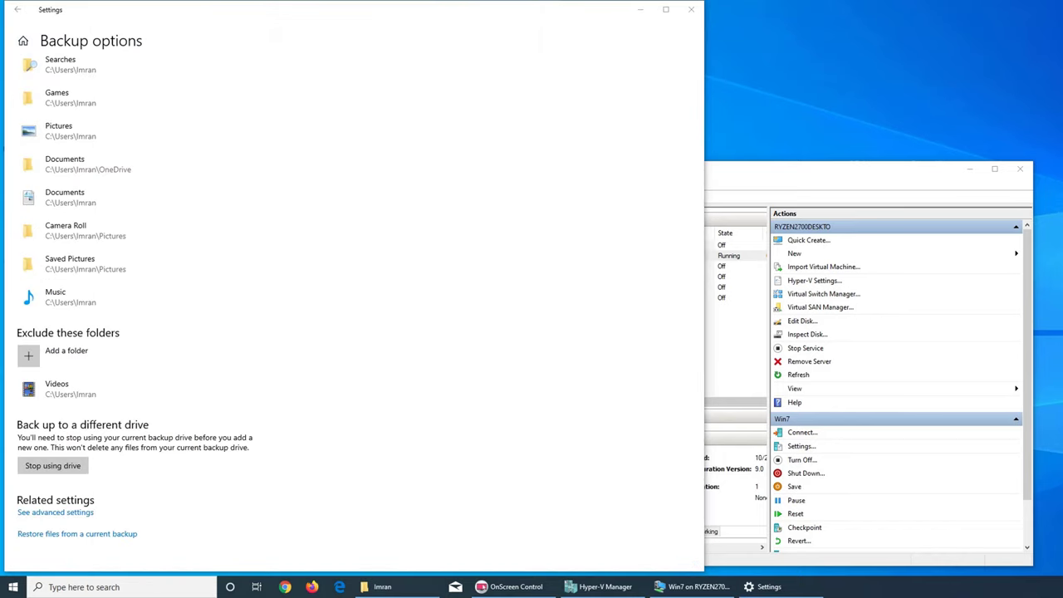
scroll(377, 308, up, 10)
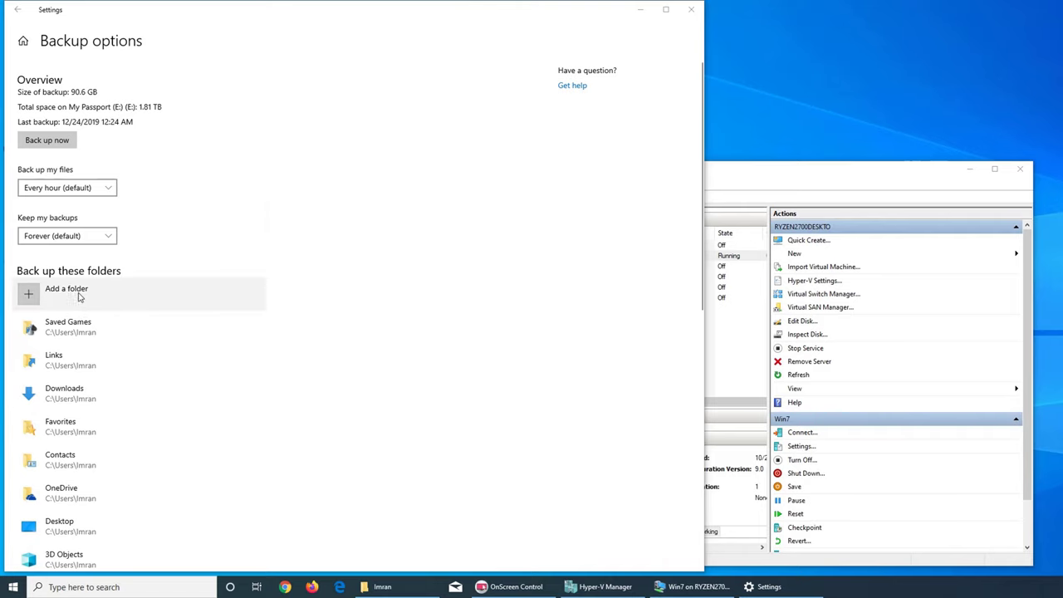
scroll(206, 396, down, 6)
scroll(82, 402, up, 10)
scroll(125, 290, down, 10)
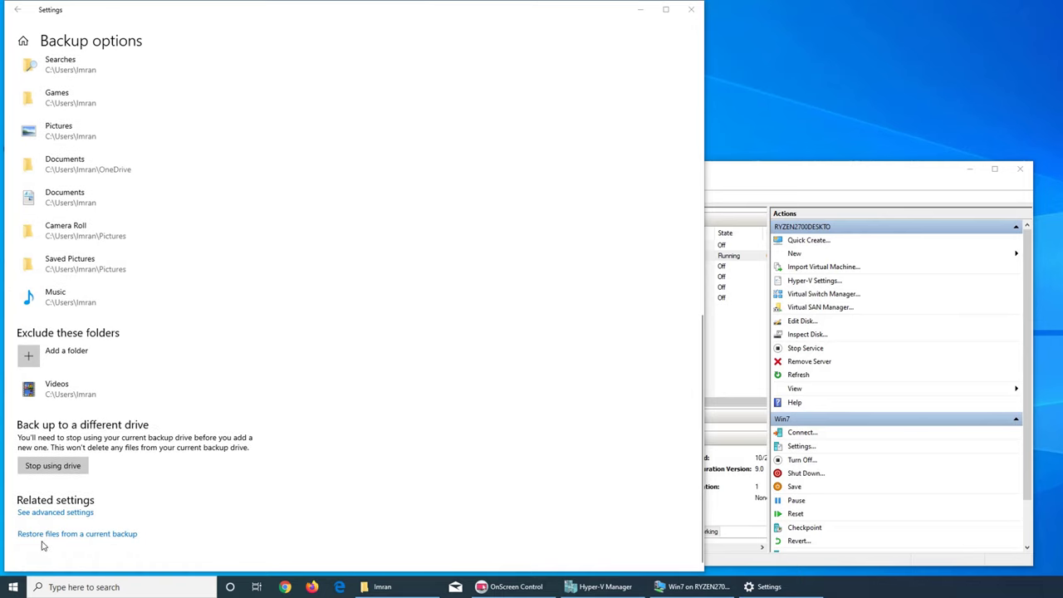
Browse the Home view of the December 24, 2019 12:24 AM backup, then close the restore window
click(114, 536)
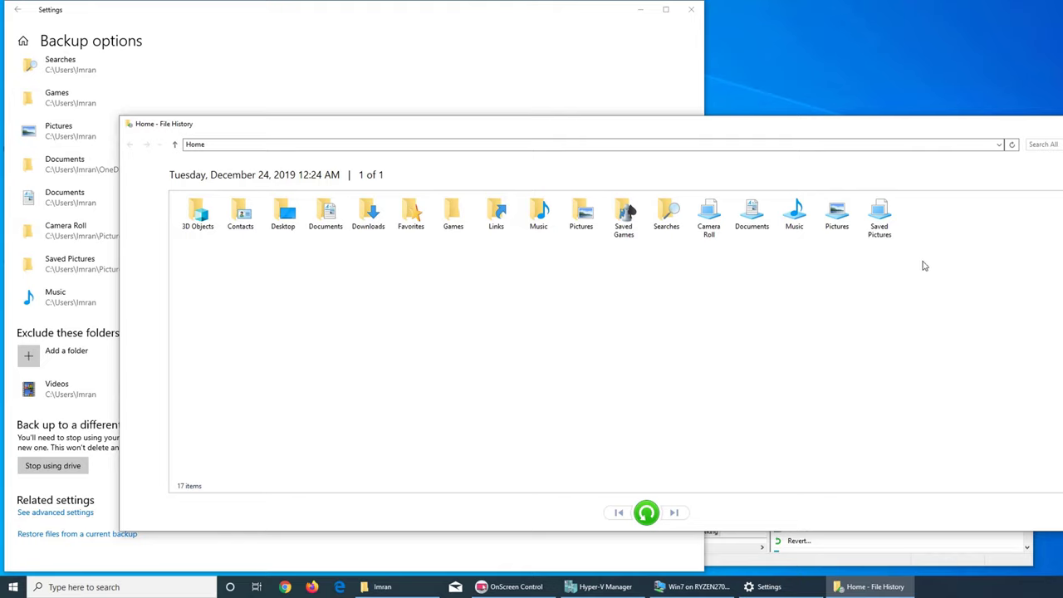
click(205, 147)
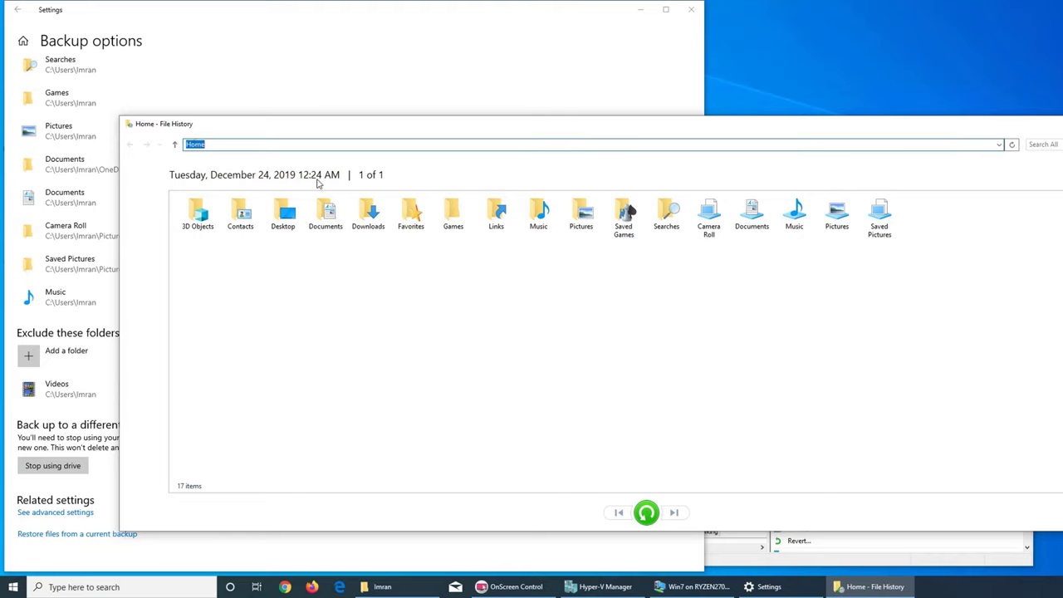
click(268, 102)
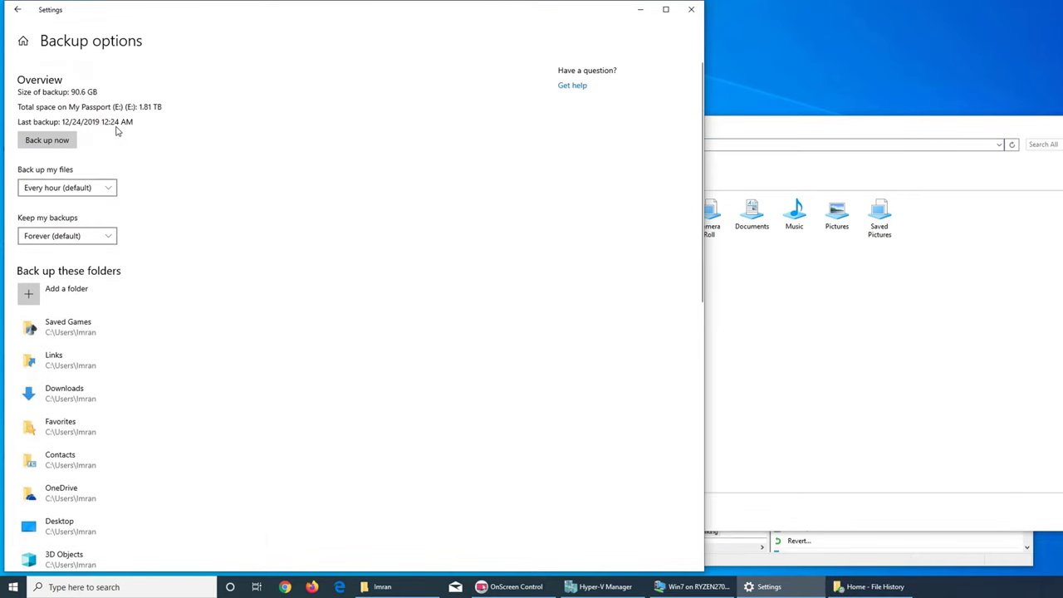
scroll(166, 133, down, 8)
click(180, 136)
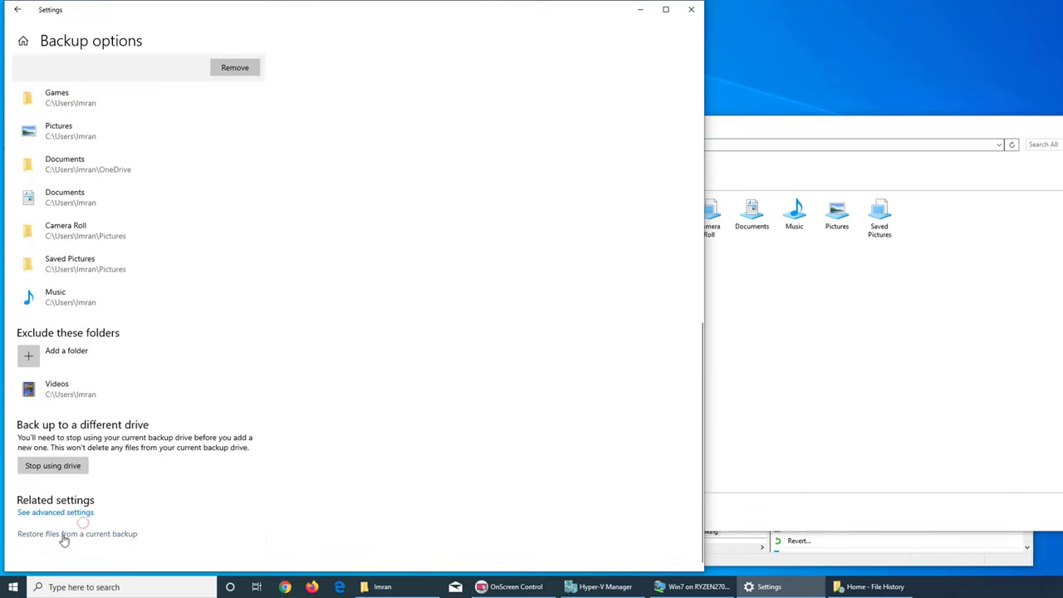
click(64, 534)
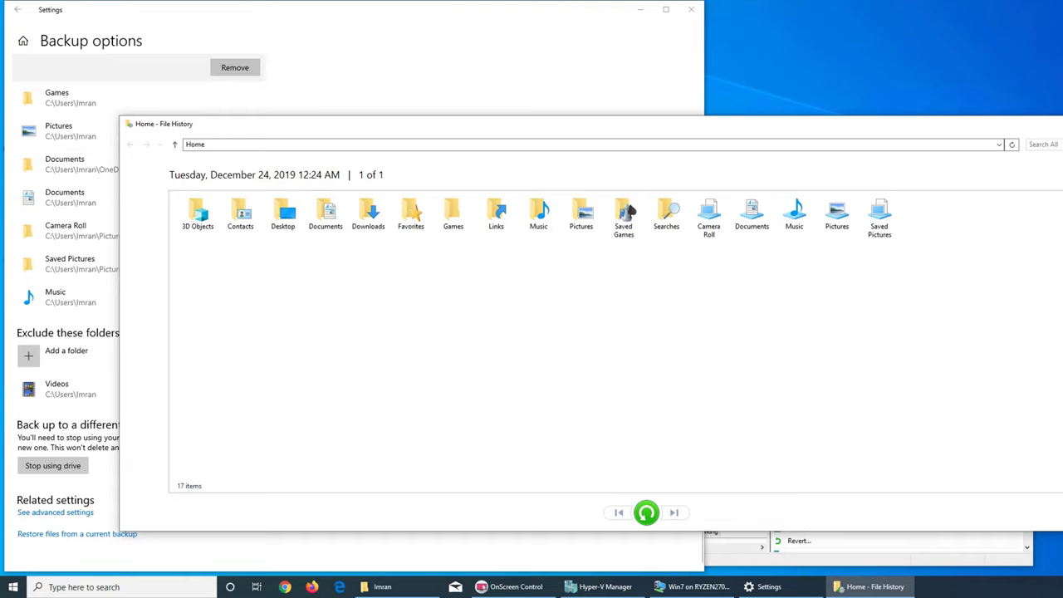
key(alt+F4)
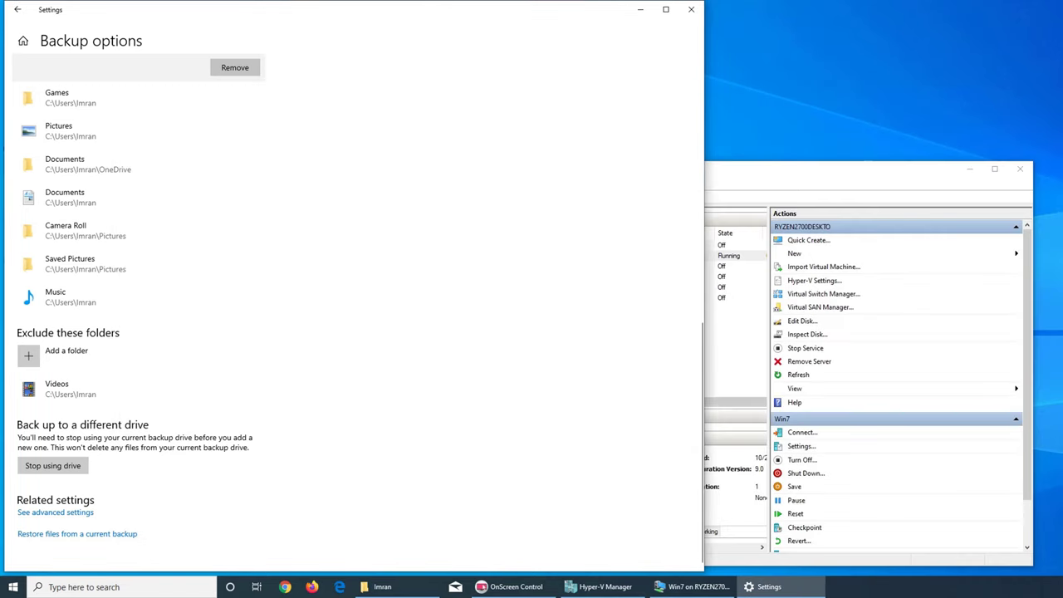